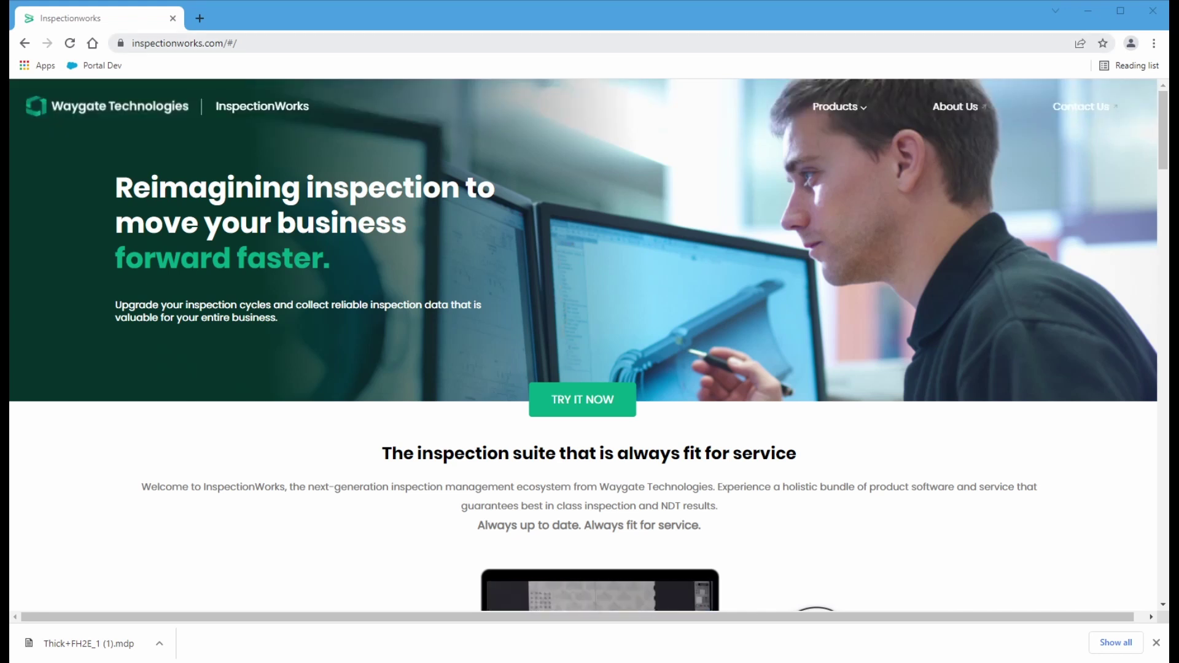
click(334, 43)
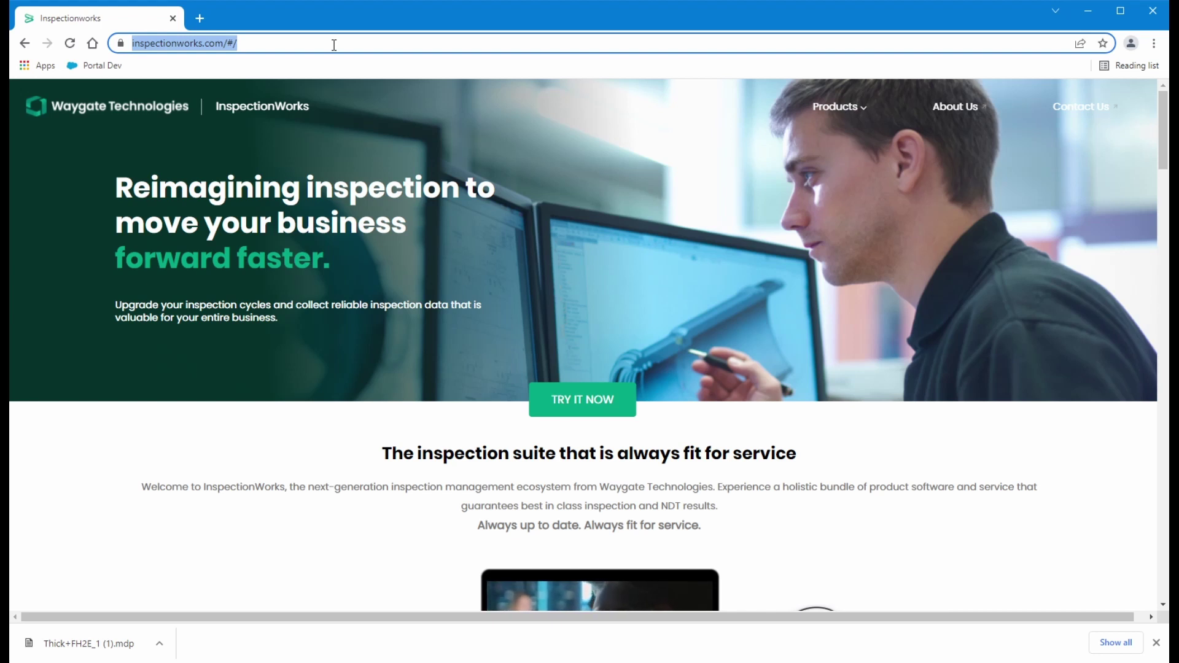
text(www.in)
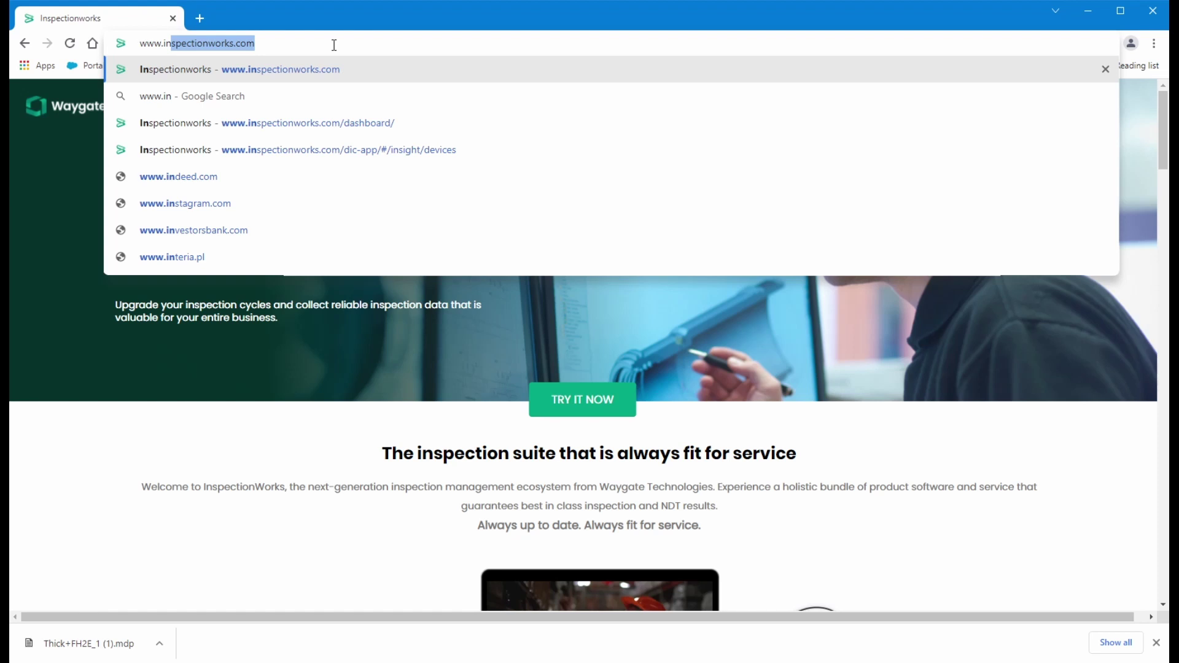
key(Return)
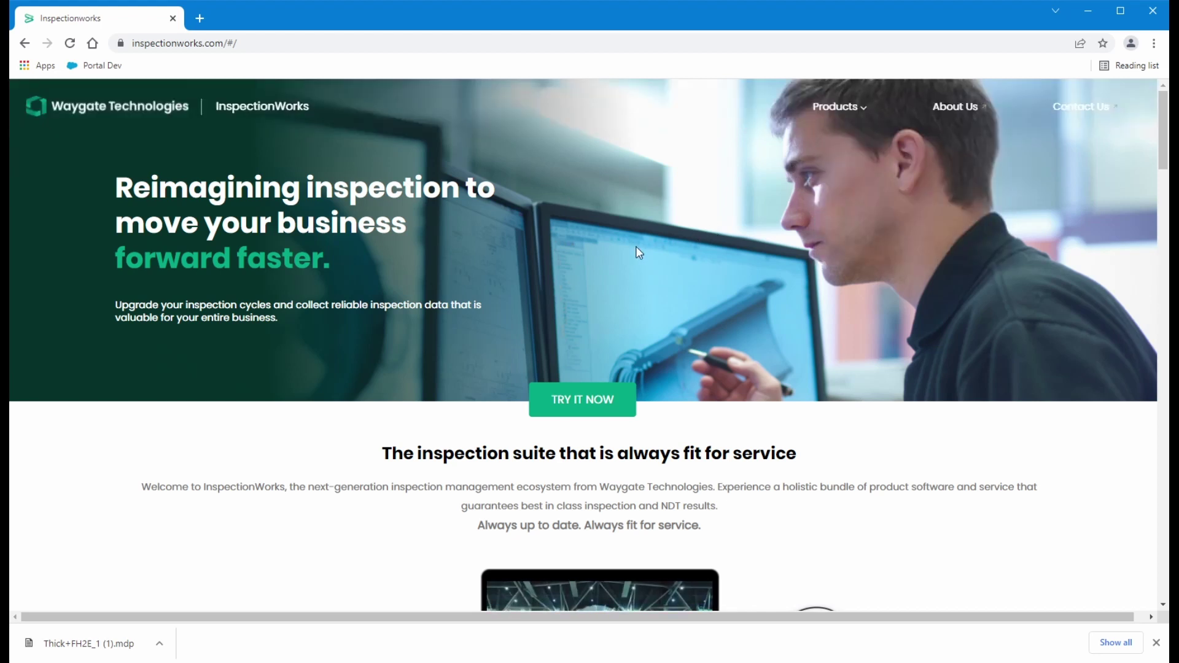
mouse_move(843, 163)
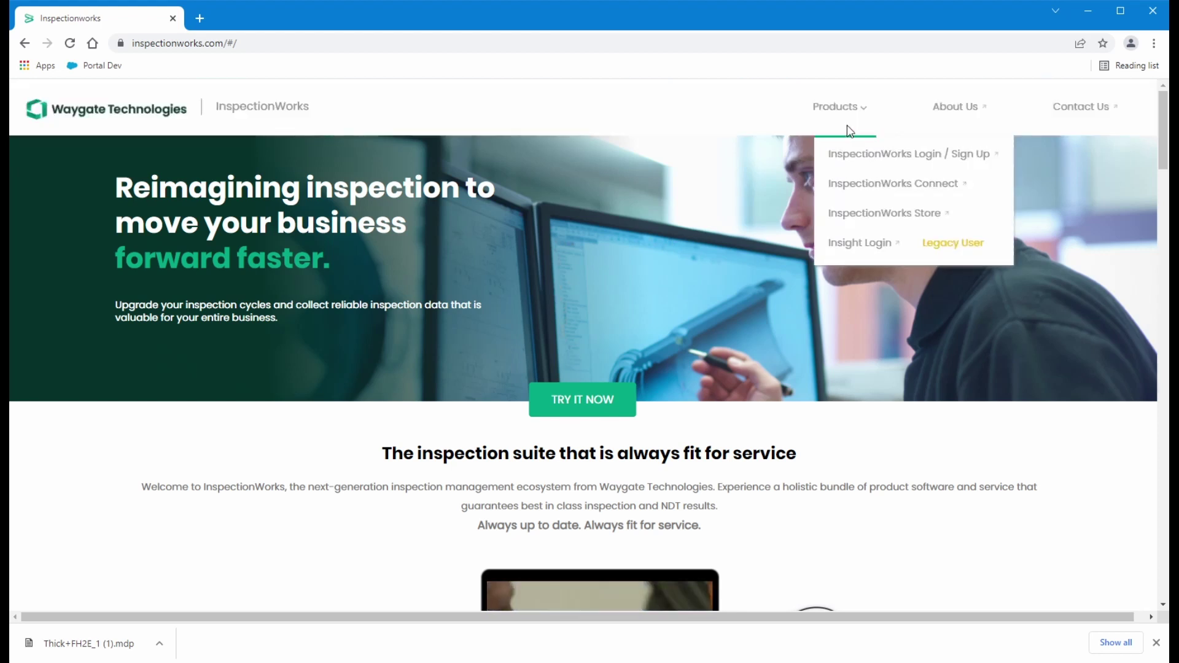
Open the InspectionWorks Store in a new tab and filter All Products to USM 100
click(904, 215)
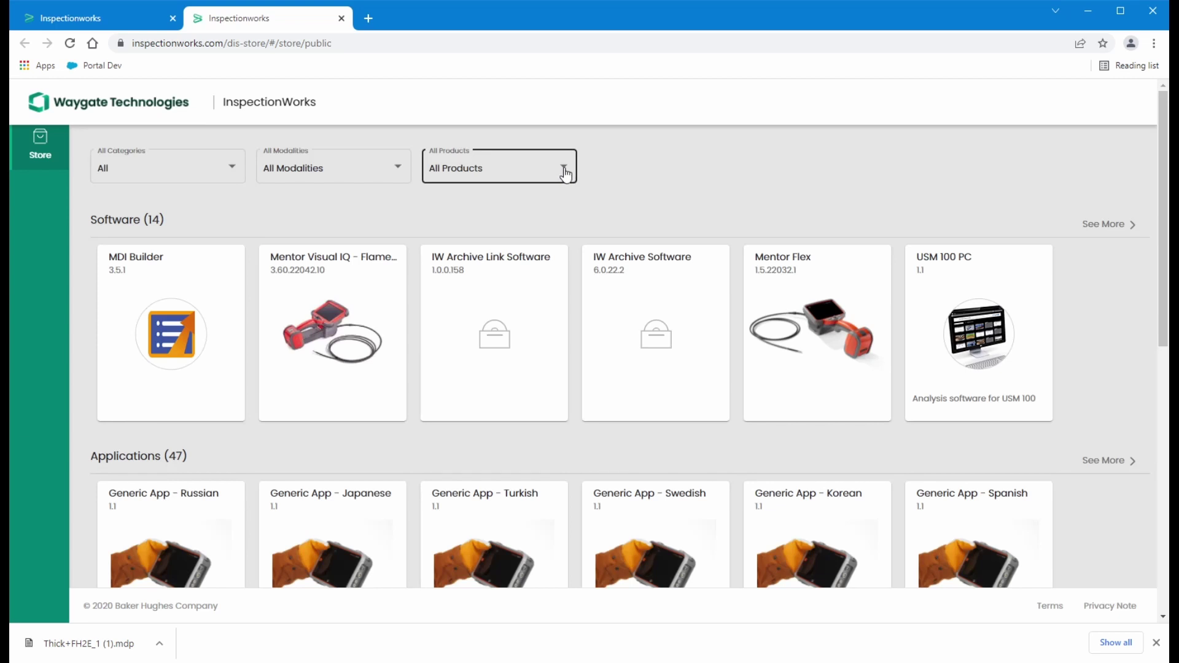
click(566, 175)
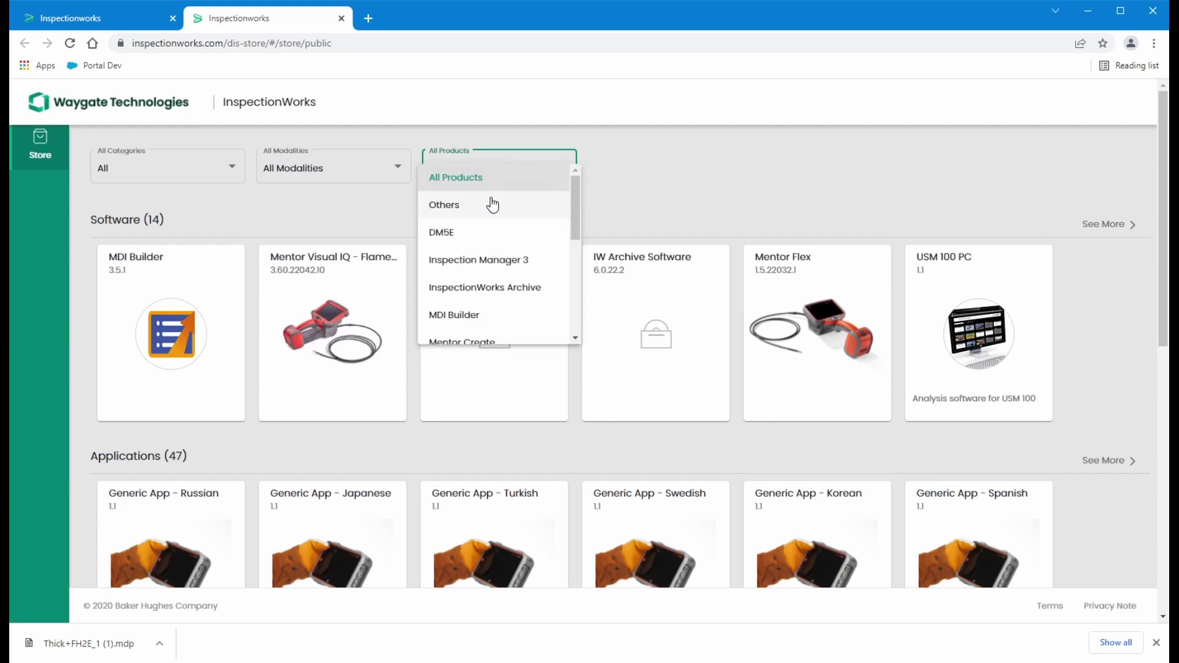
scroll(485, 240, down, 2)
scroll(489, 245, down, 3)
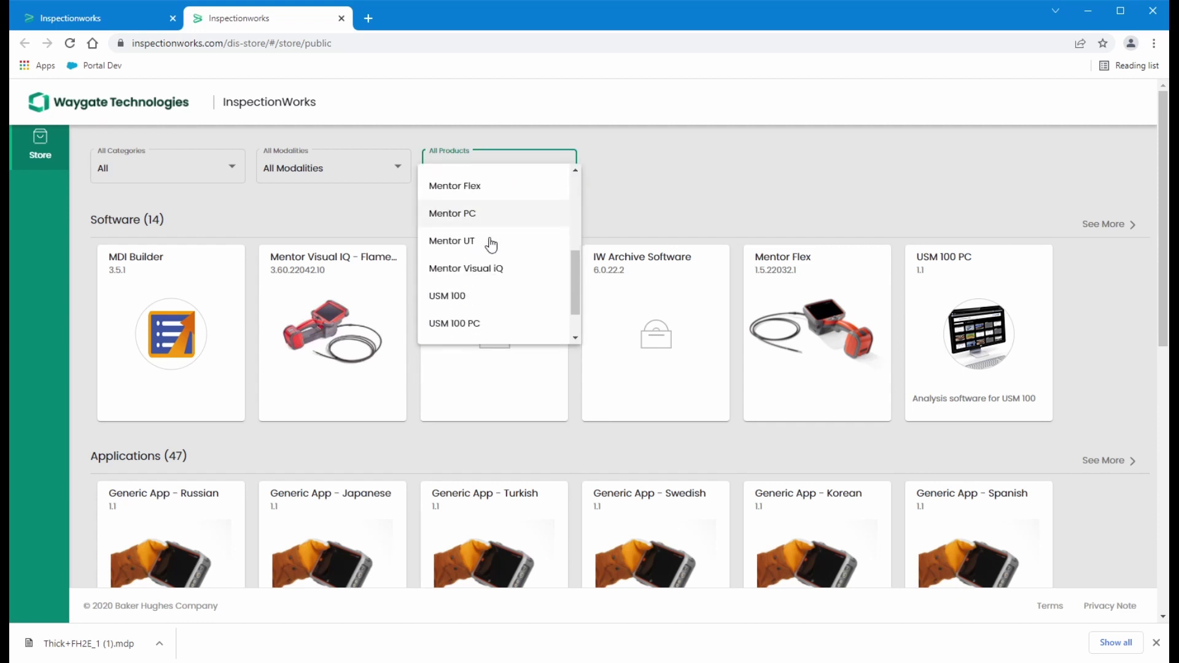
click(481, 307)
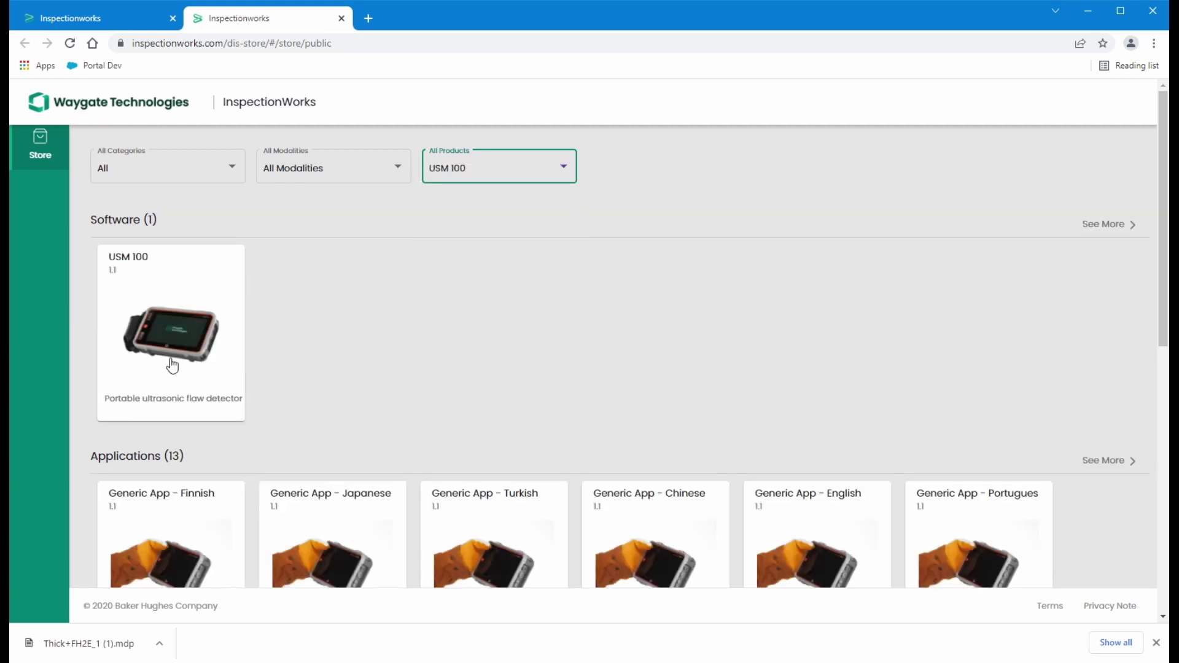
Scroll through the USM 100 software, applications, documents and media listings
scroll(350, 456, down, 2)
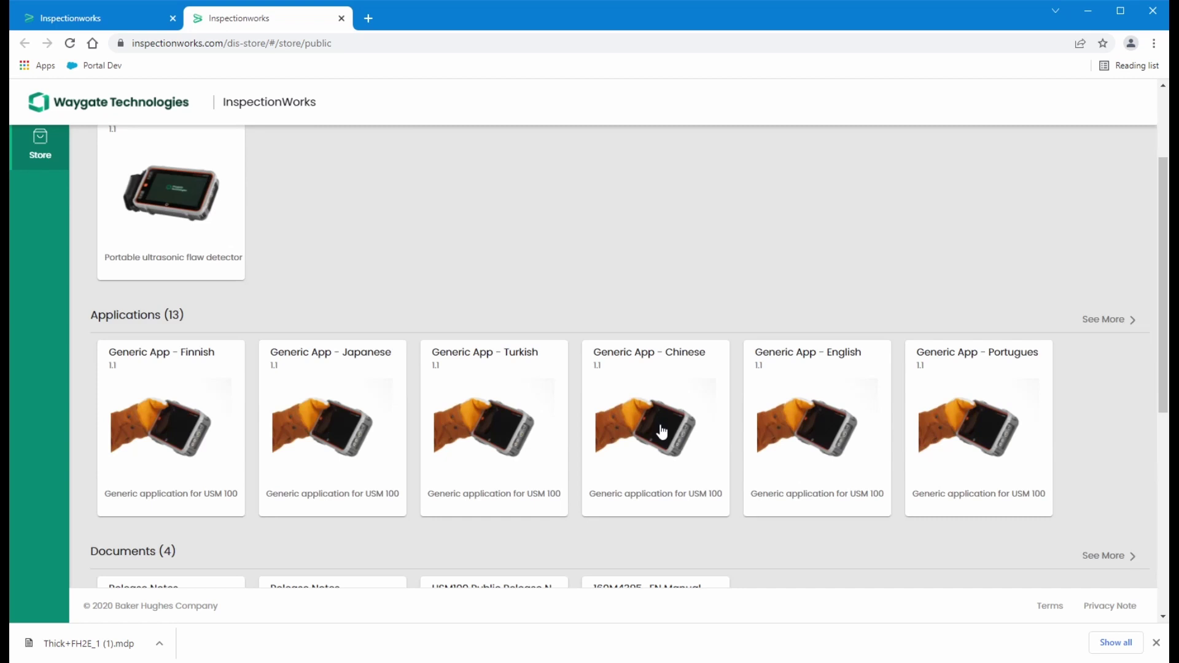
scroll(661, 431, down, 2)
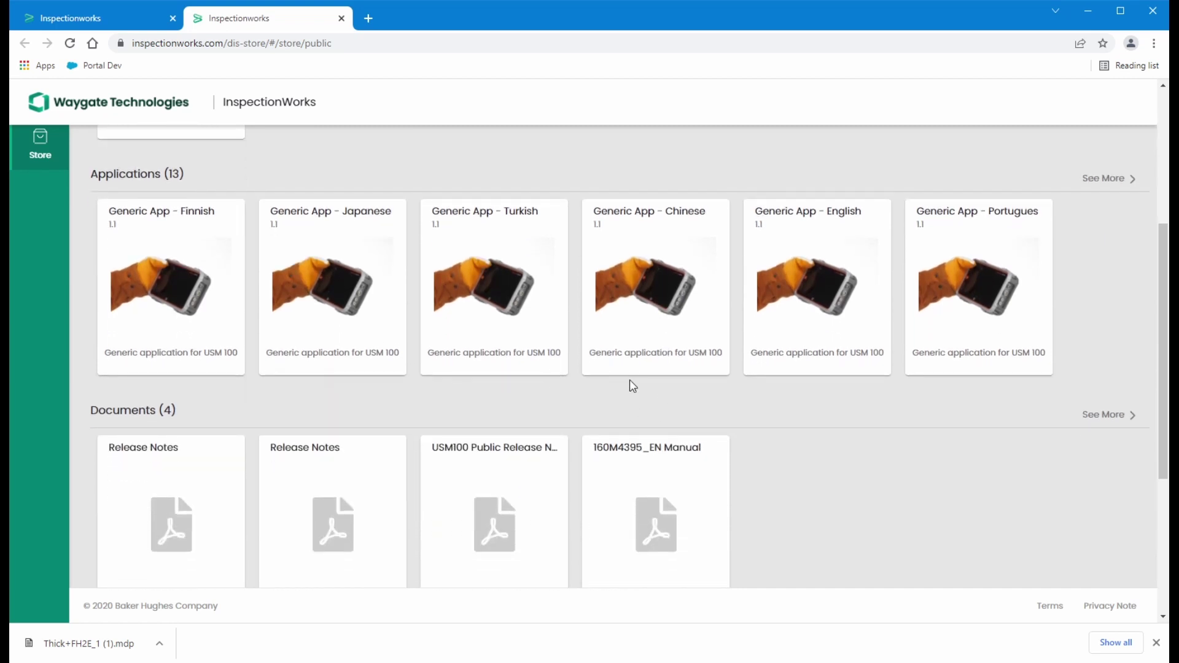
scroll(178, 482, down, 2)
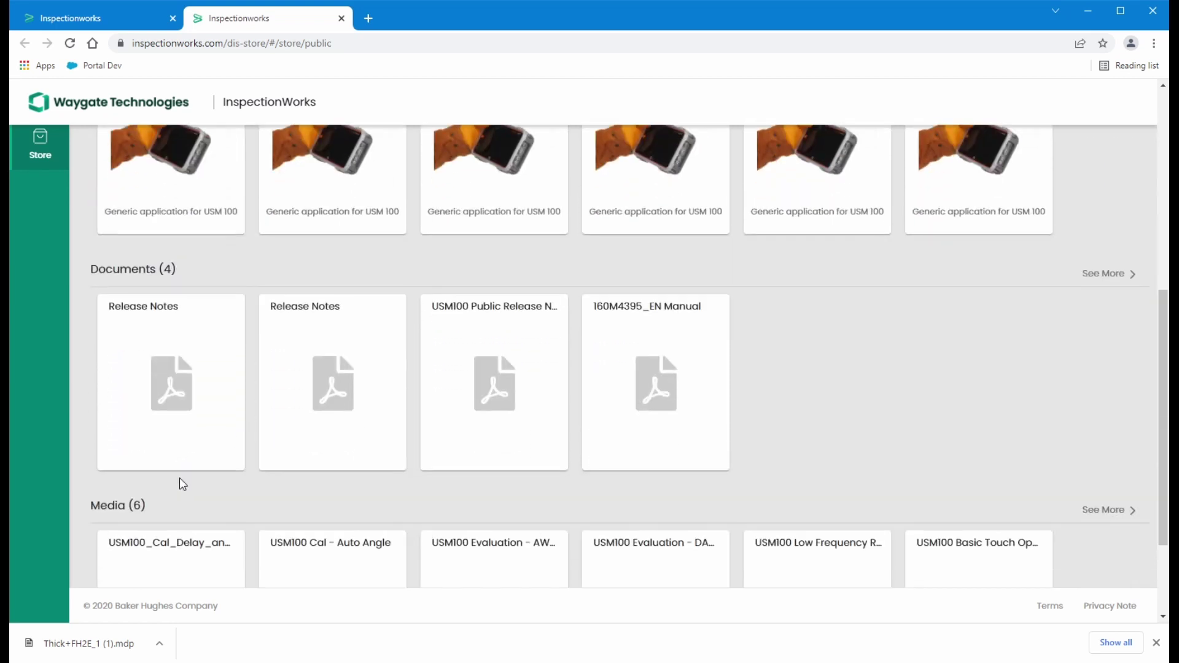
scroll(175, 485, down, 1)
scroll(178, 467, down, 1)
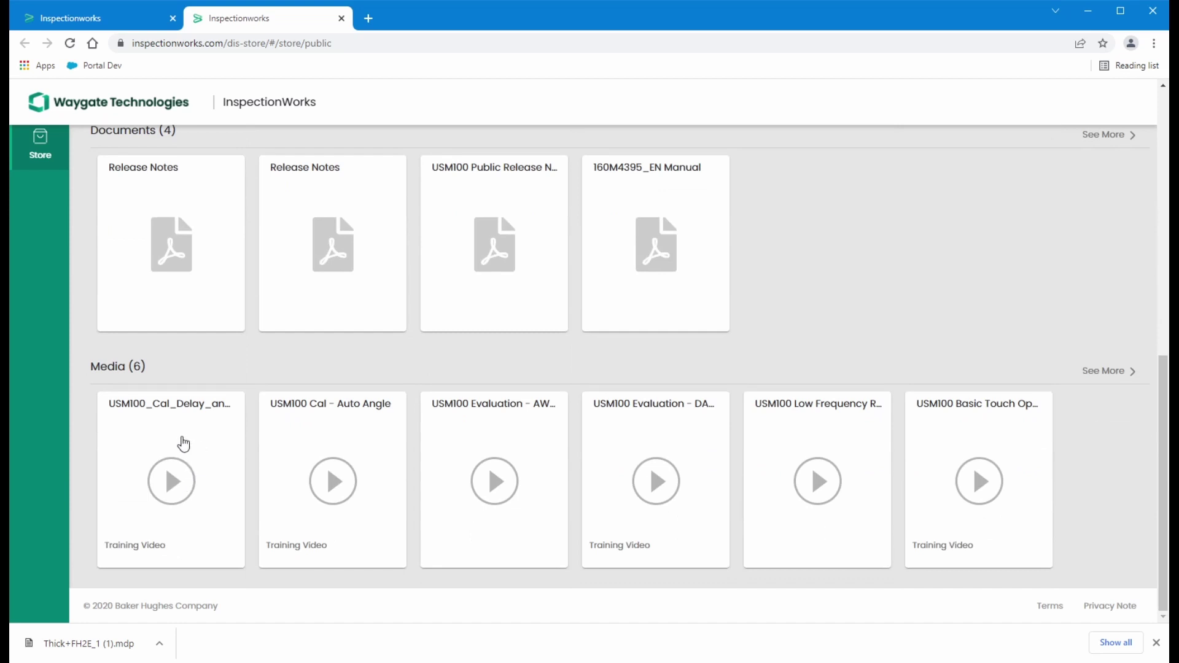
scroll(395, 434, up, 8)
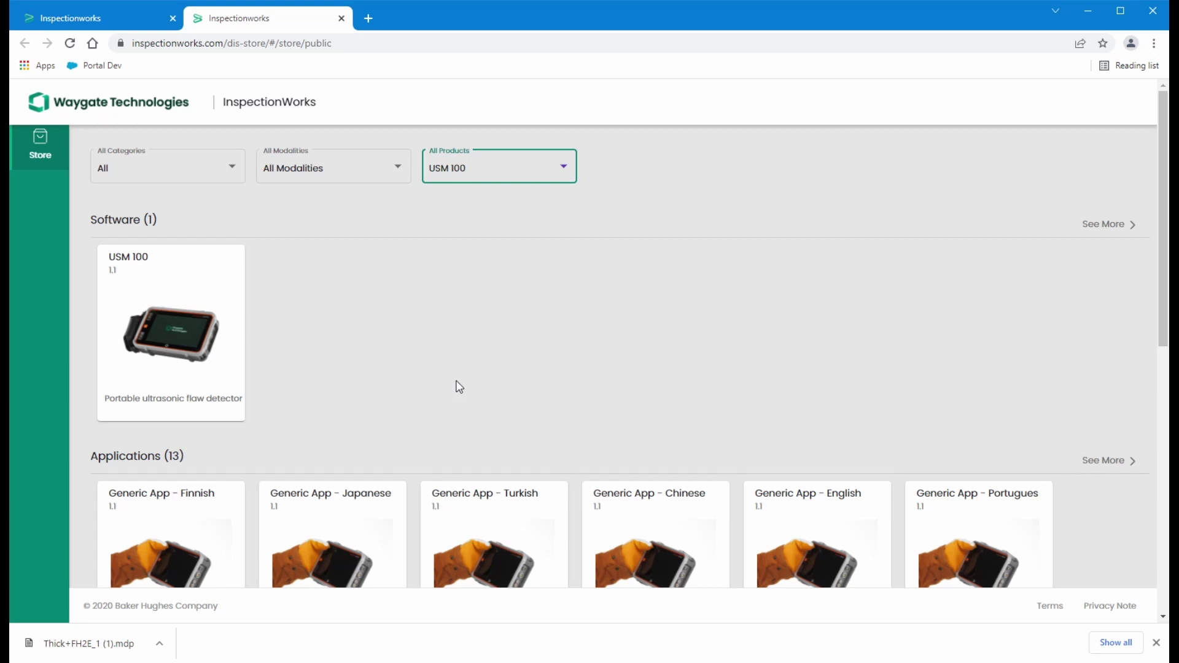
Switch the store's All Products filter to USM 100 PC
click(562, 175)
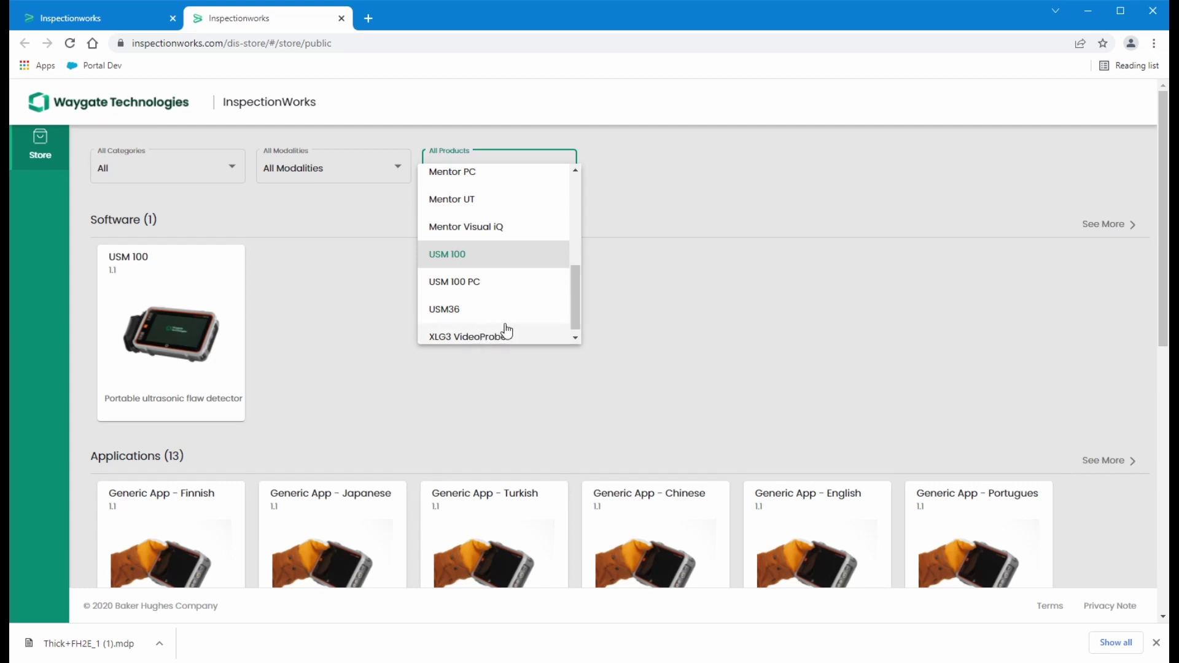
scroll(504, 330, up, 1)
scroll(507, 331, up, 2)
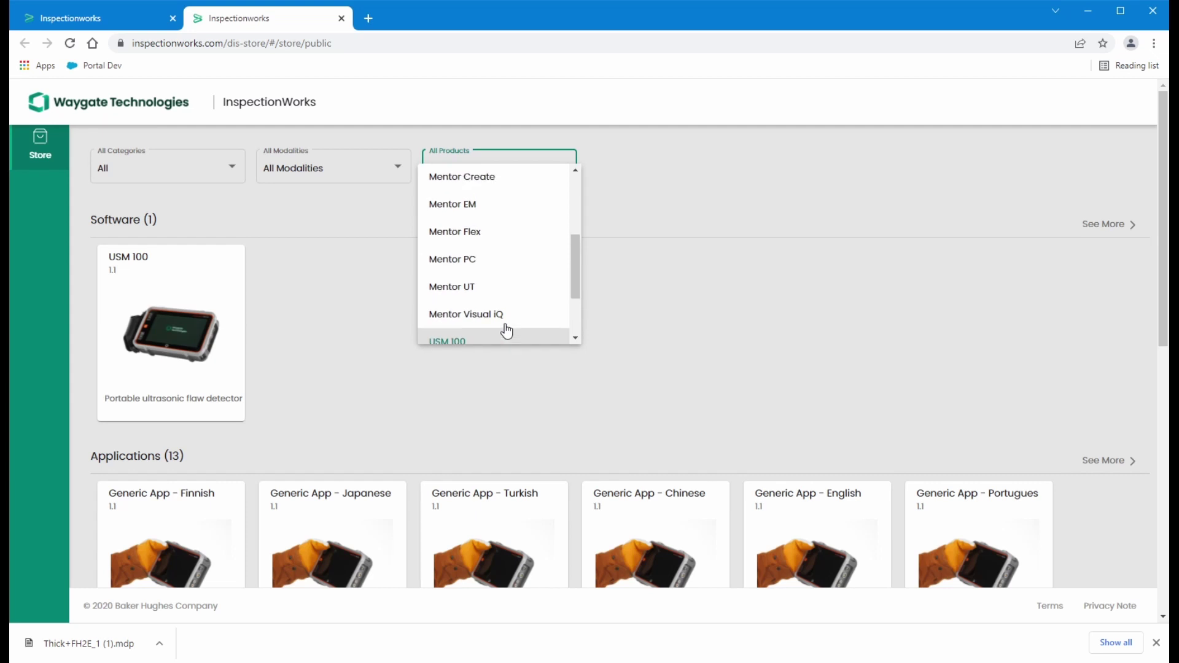
scroll(502, 334, down, 2)
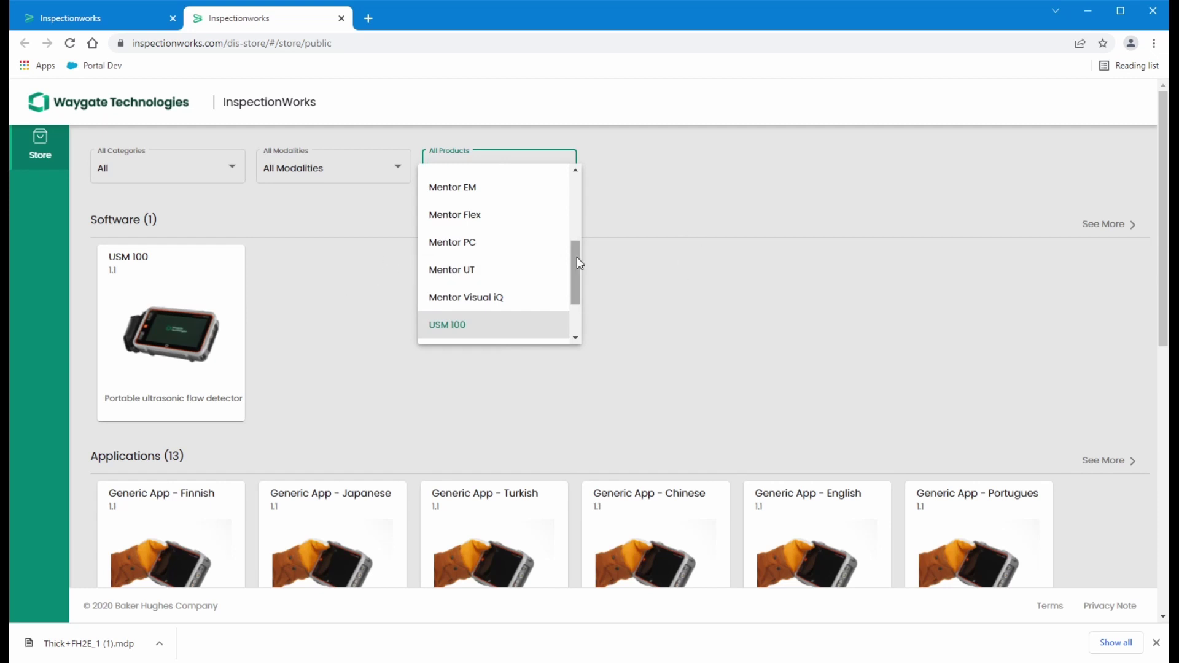
drag(577, 256, 577, 290)
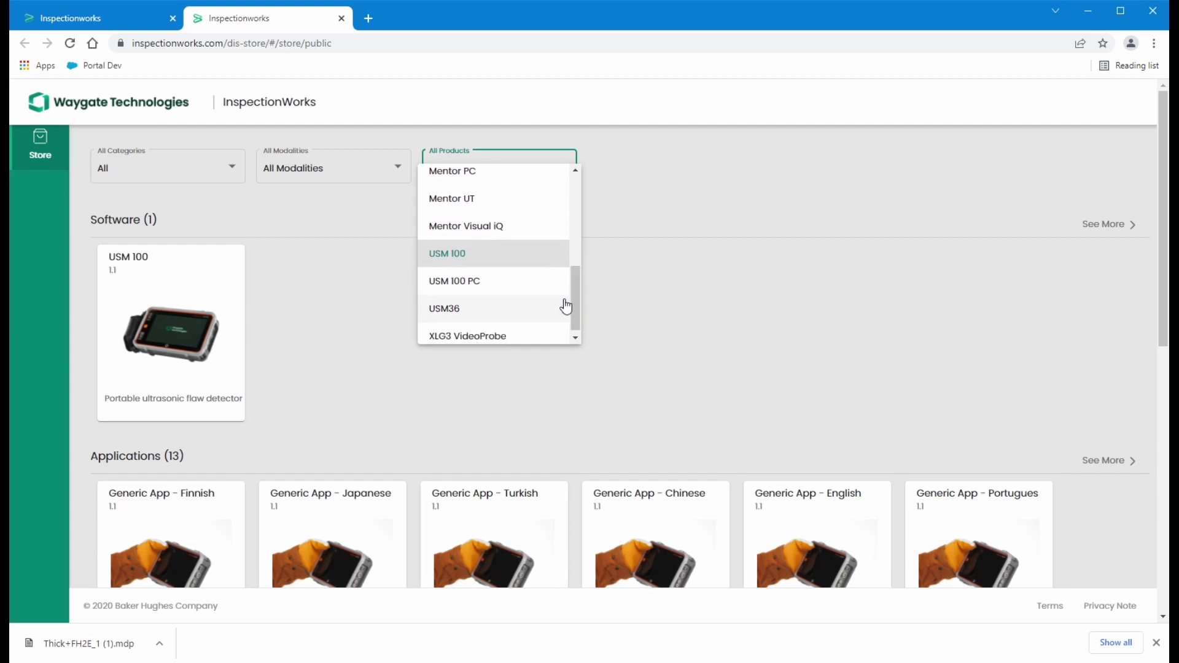
click(454, 282)
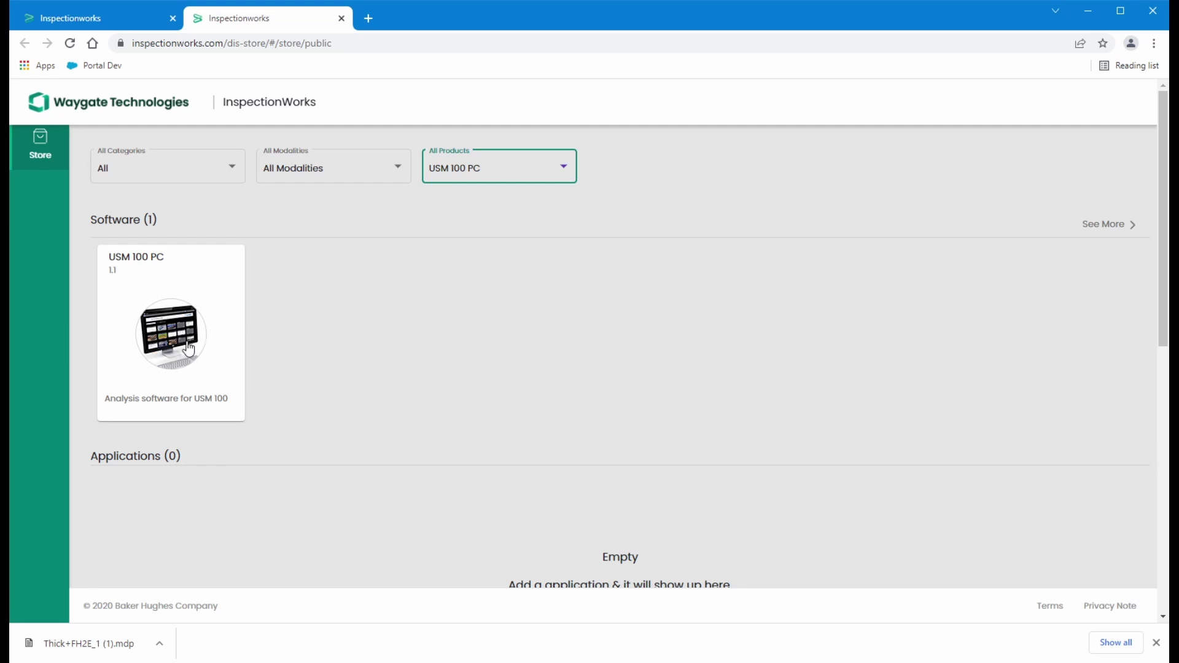
Change the filter to Mentor Create, showing only Mentor Create 5.1
click(561, 169)
scroll(510, 242, up, 2)
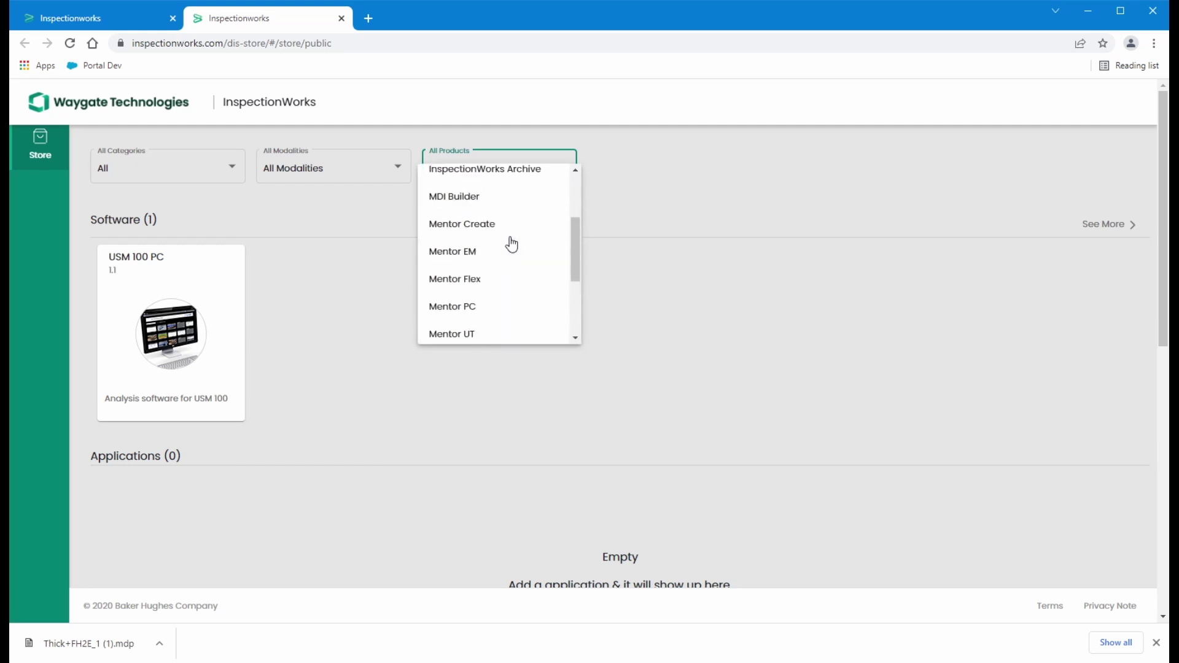
click(473, 227)
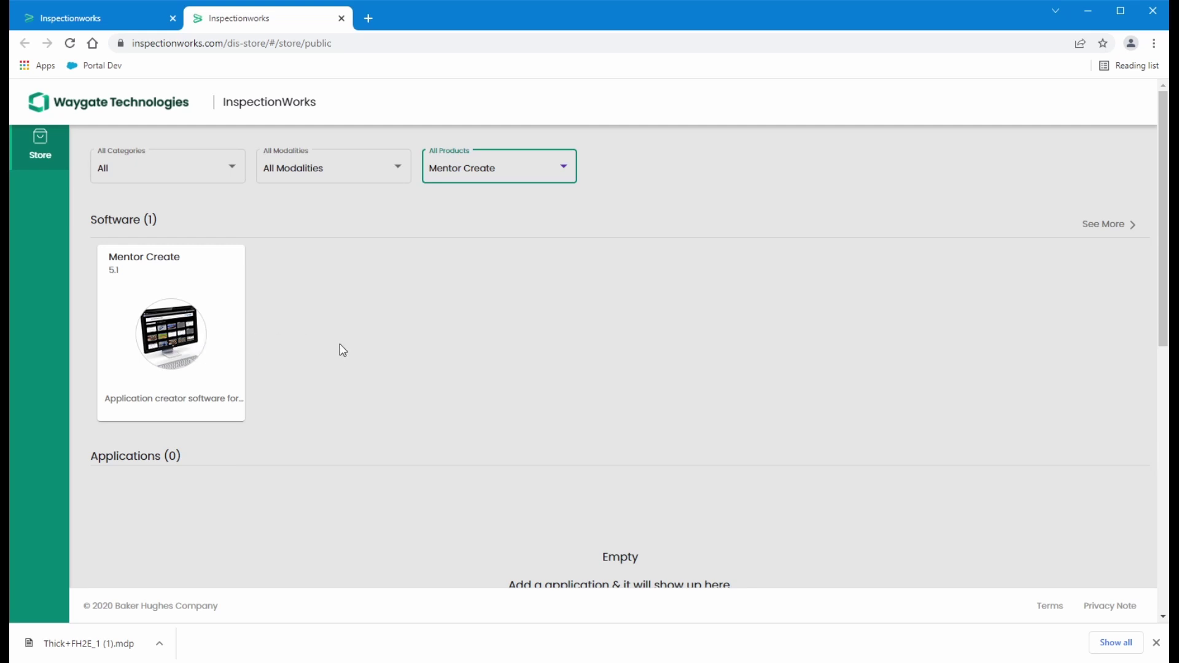
Close the store tab and open InspectionWorks Login / Sign Up from the Products menu
click(341, 18)
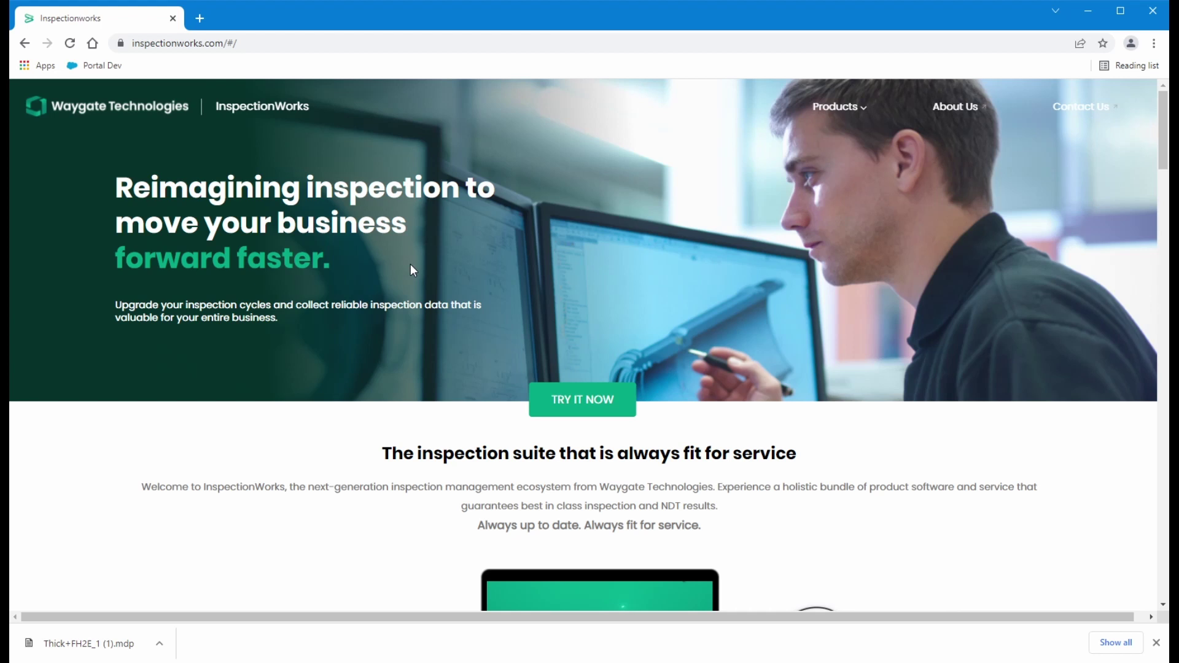
mouse_move(871, 123)
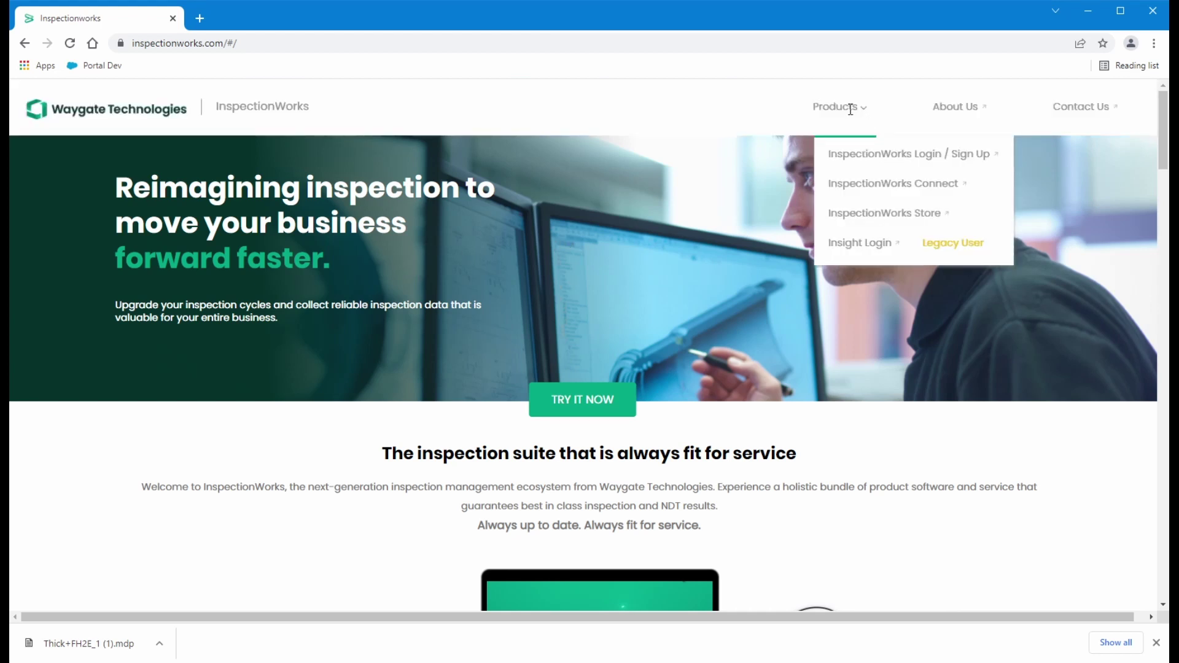
click(982, 160)
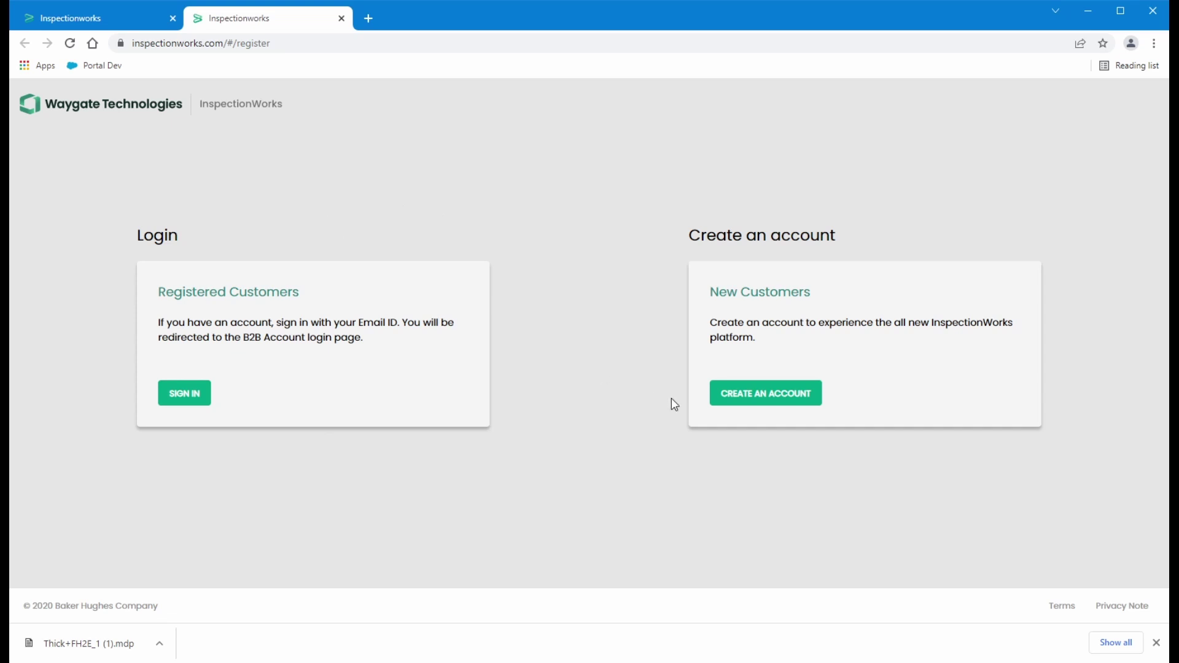
Start a new 1 Month Limited Trial account, entering the e-mail address and tenant name
click(771, 399)
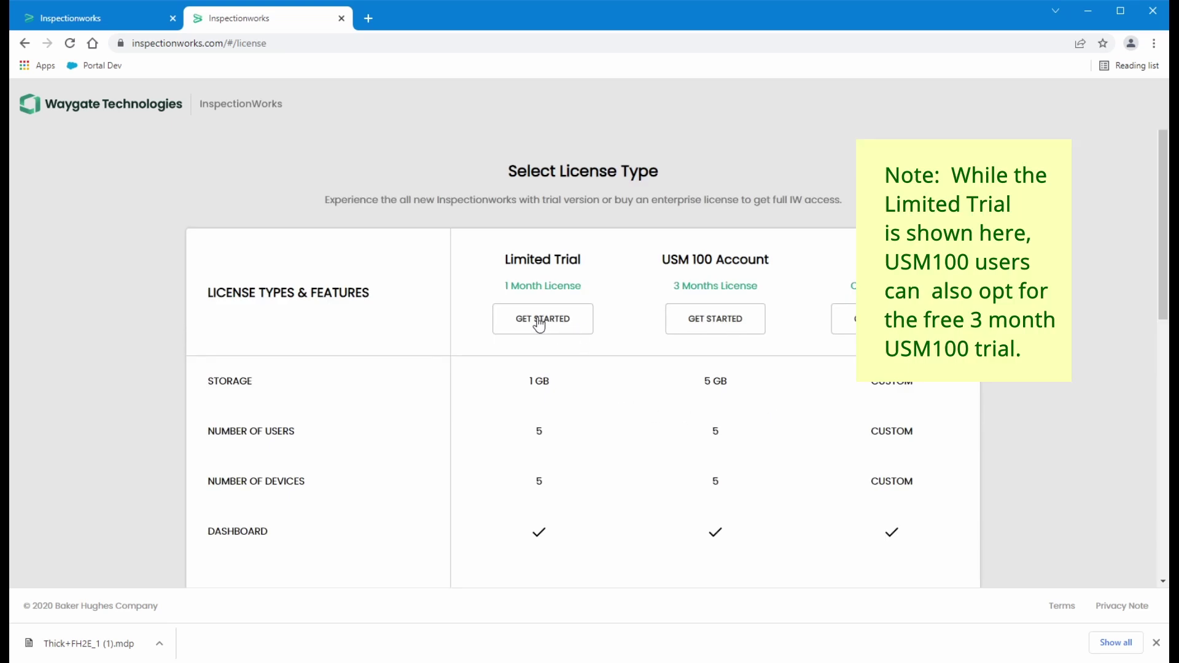
click(539, 324)
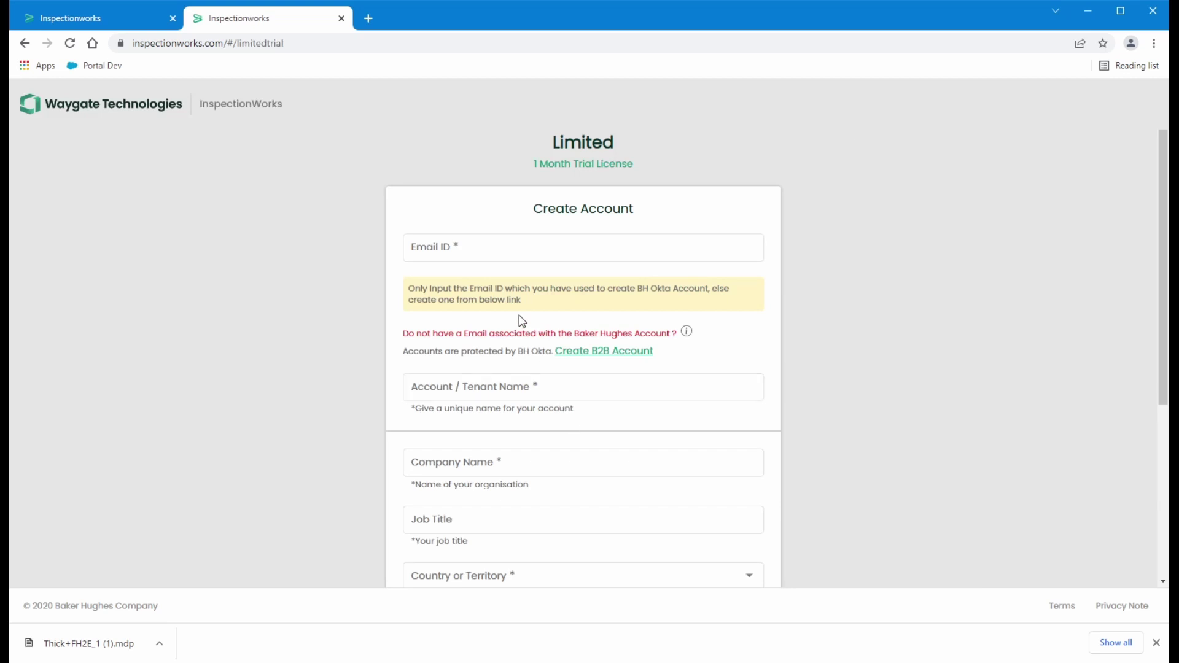
click(493, 245)
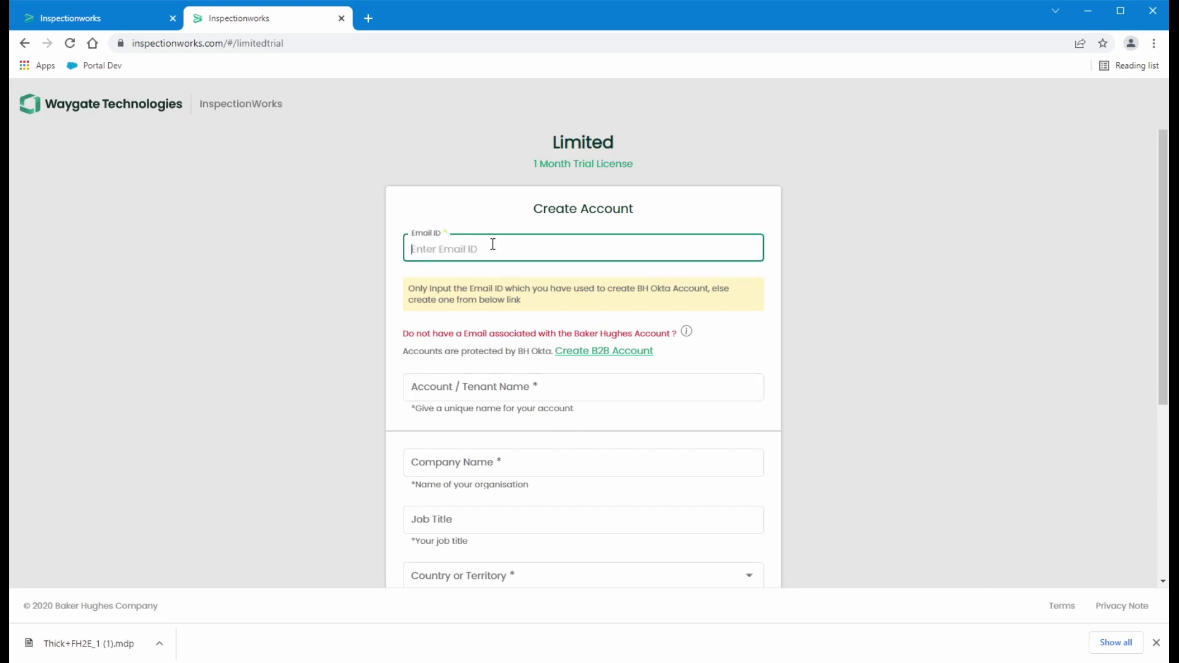
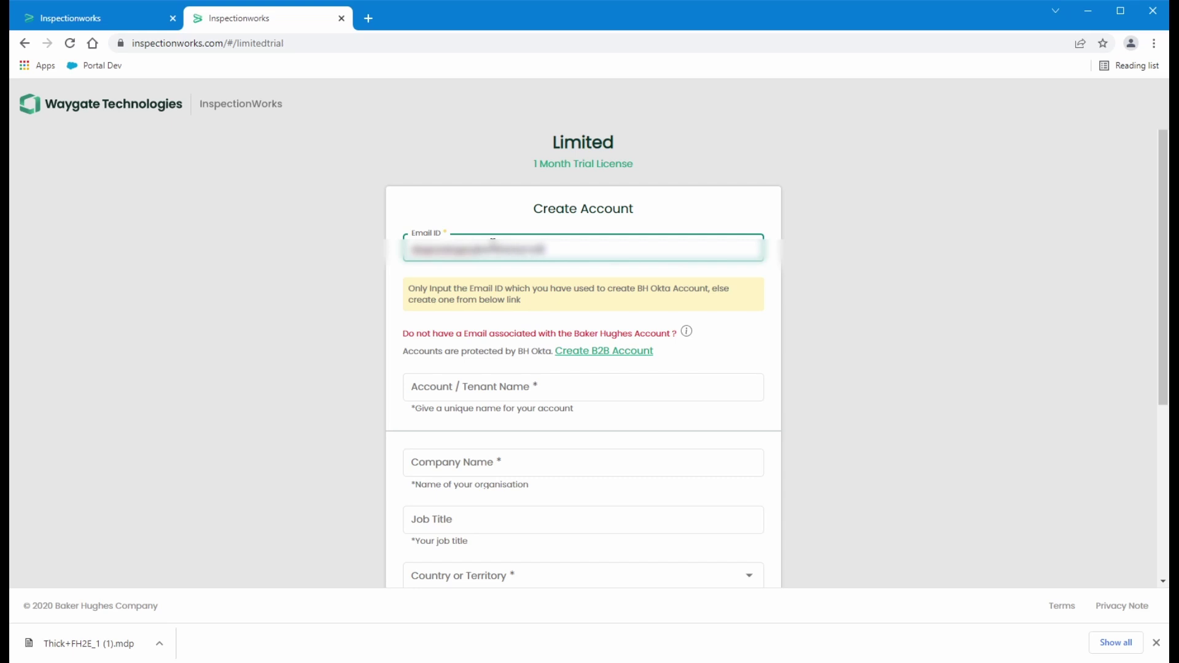
click(543, 390)
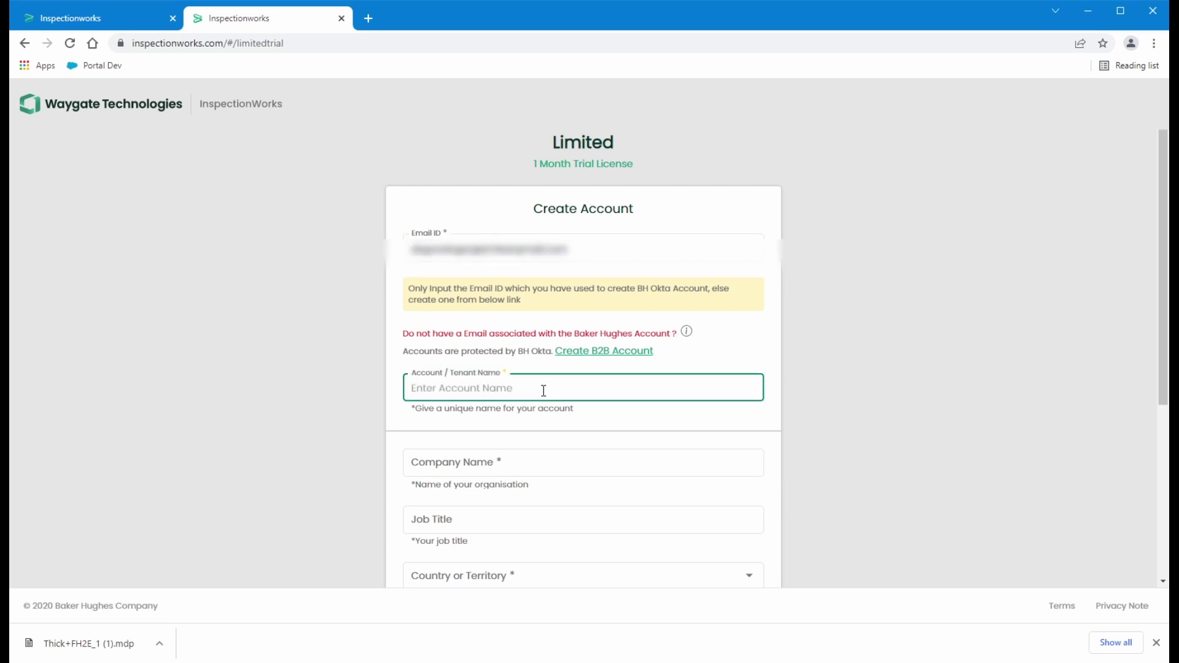
text(ValleyInsp)
Enter company Valley Inspection, job title Grand poo-bah, country UNITED STATES, and accept the terms
click(579, 466)
text(Valley Inspection)
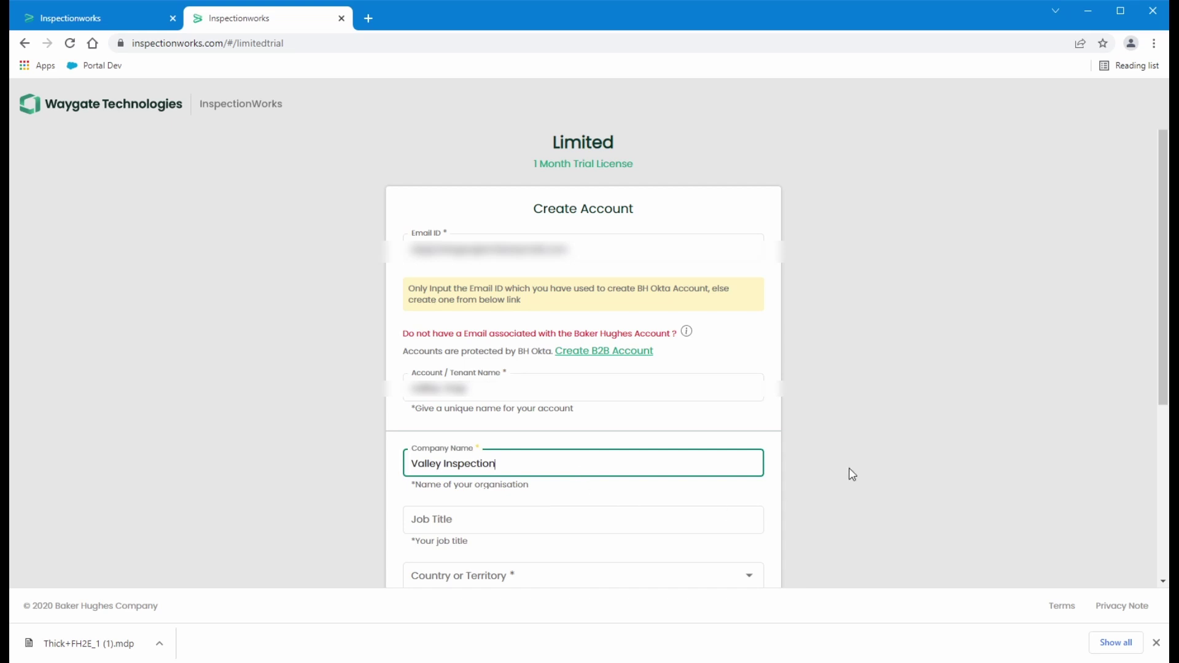
scroll(889, 459, down, 2)
click(493, 306)
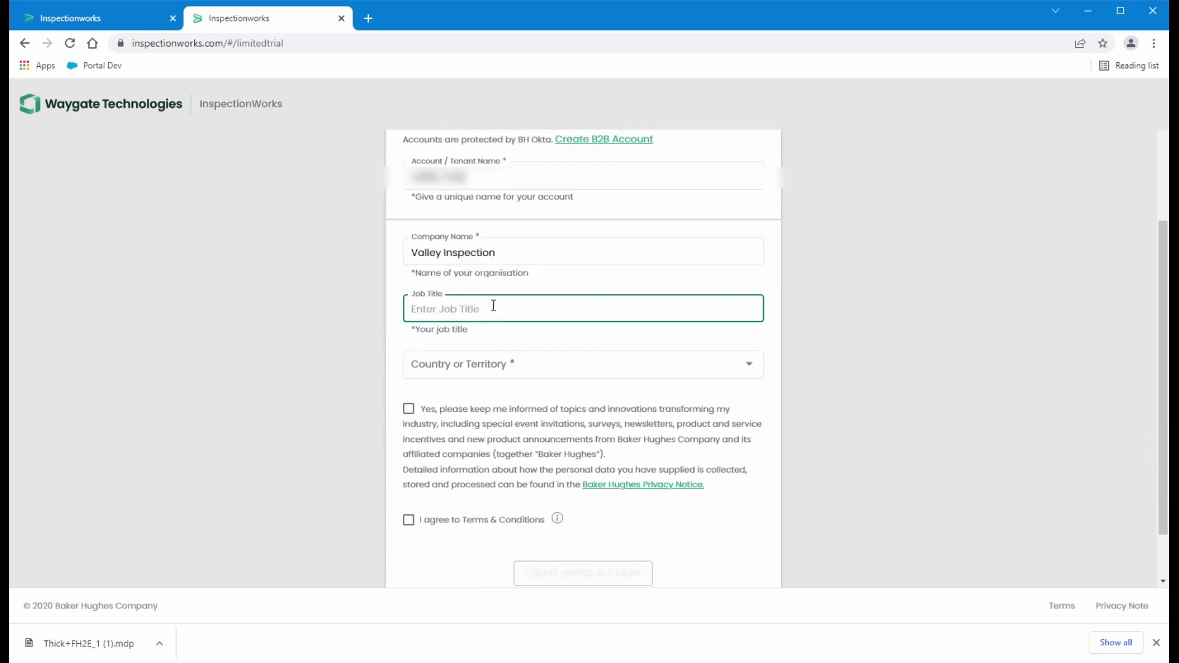
text(Grand poo-bah)
click(481, 364)
scroll(482, 460, down, 10)
click(481, 505)
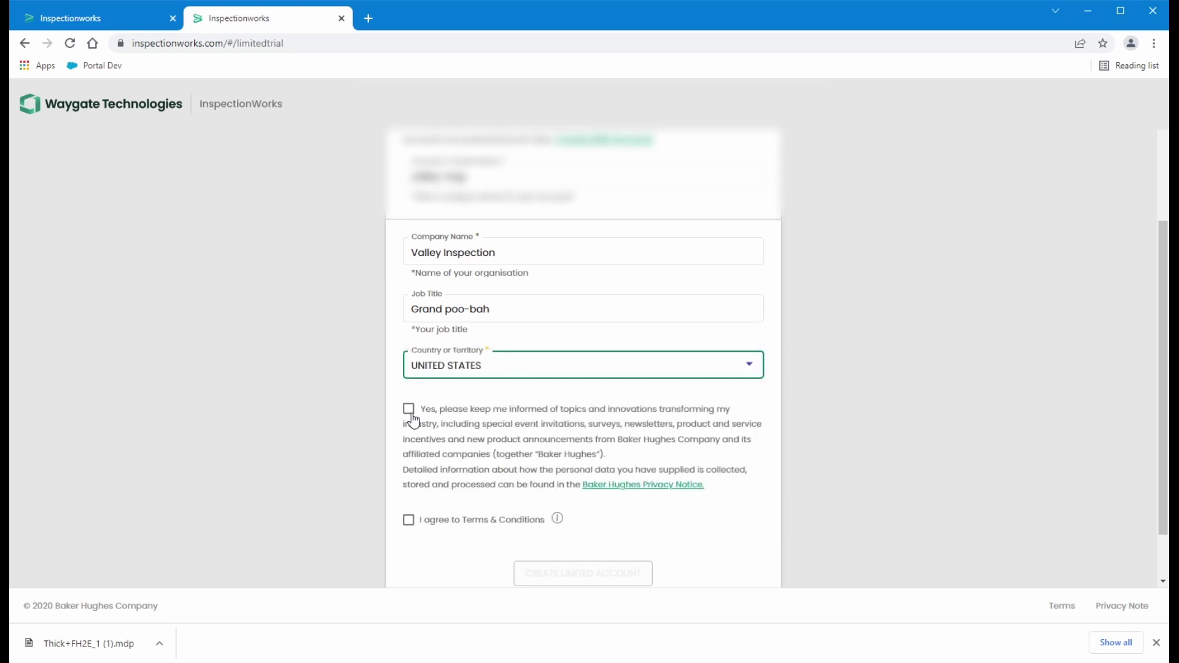
click(409, 527)
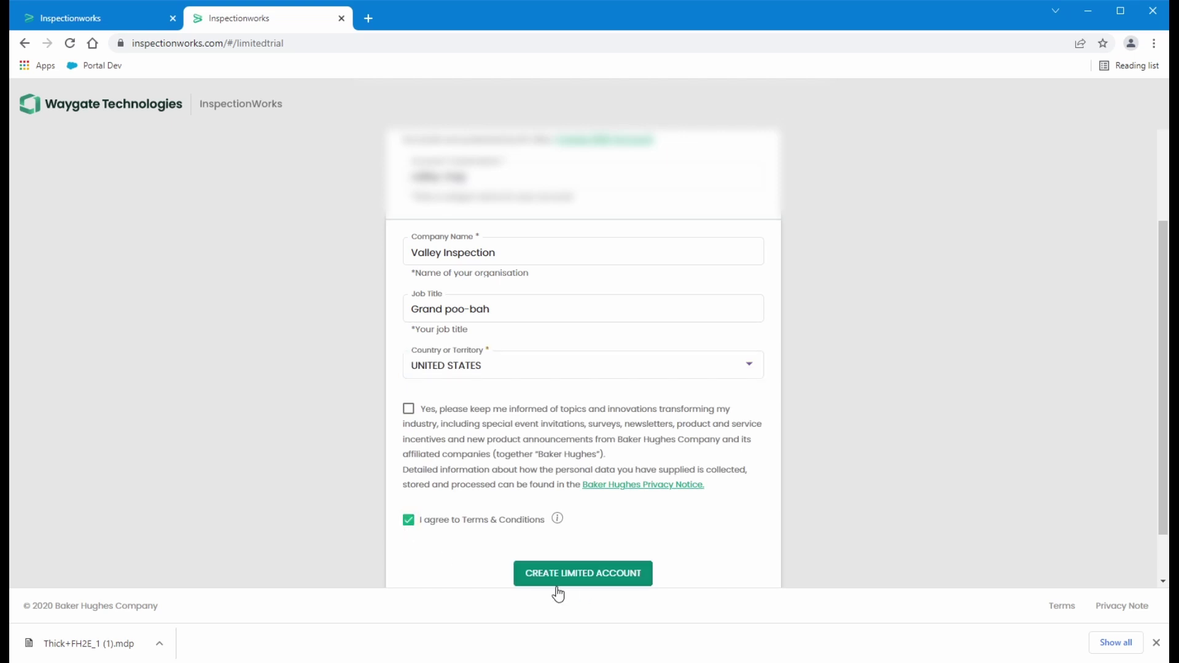
scroll(592, 586, down, 2)
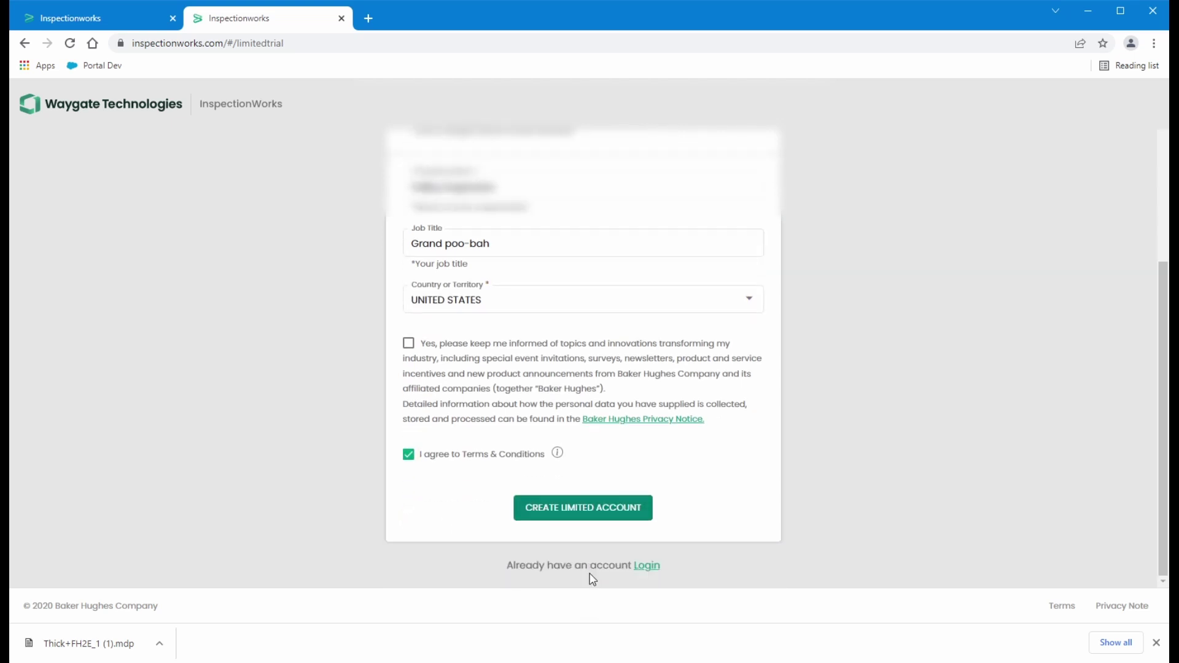
Create the limited trial account, then choose LOGIN NOW on the Congratulations page
click(586, 513)
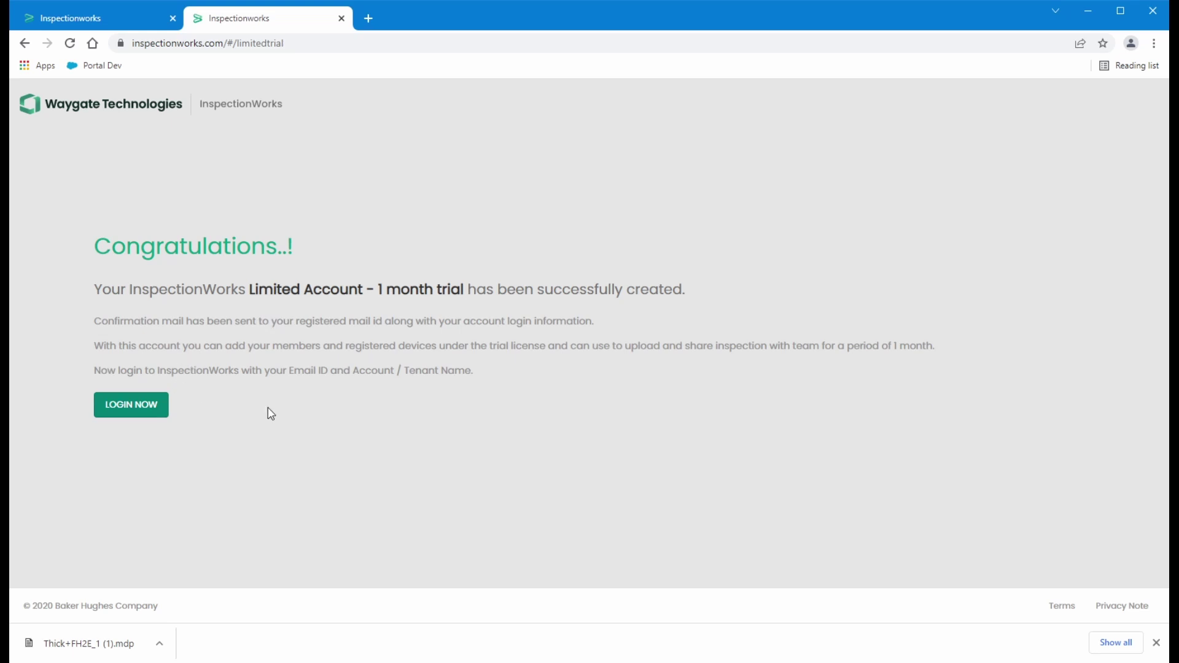
click(148, 418)
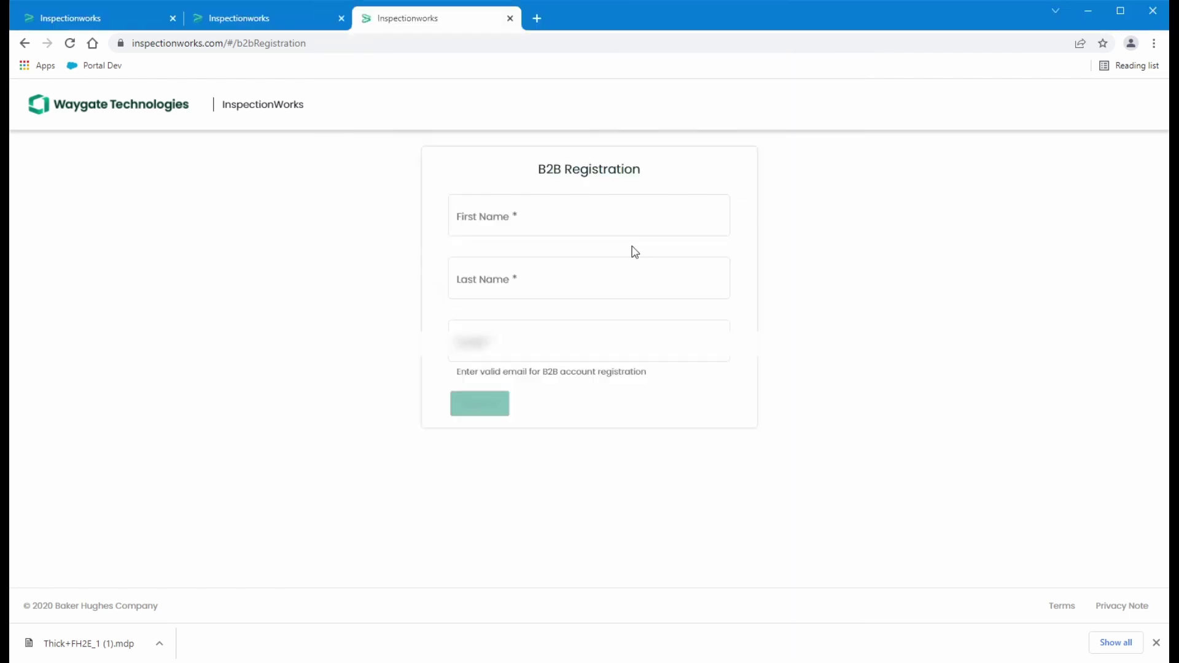
Submit the B2B Registration form with the user's first name, last name and work e-mail
click(566, 218)
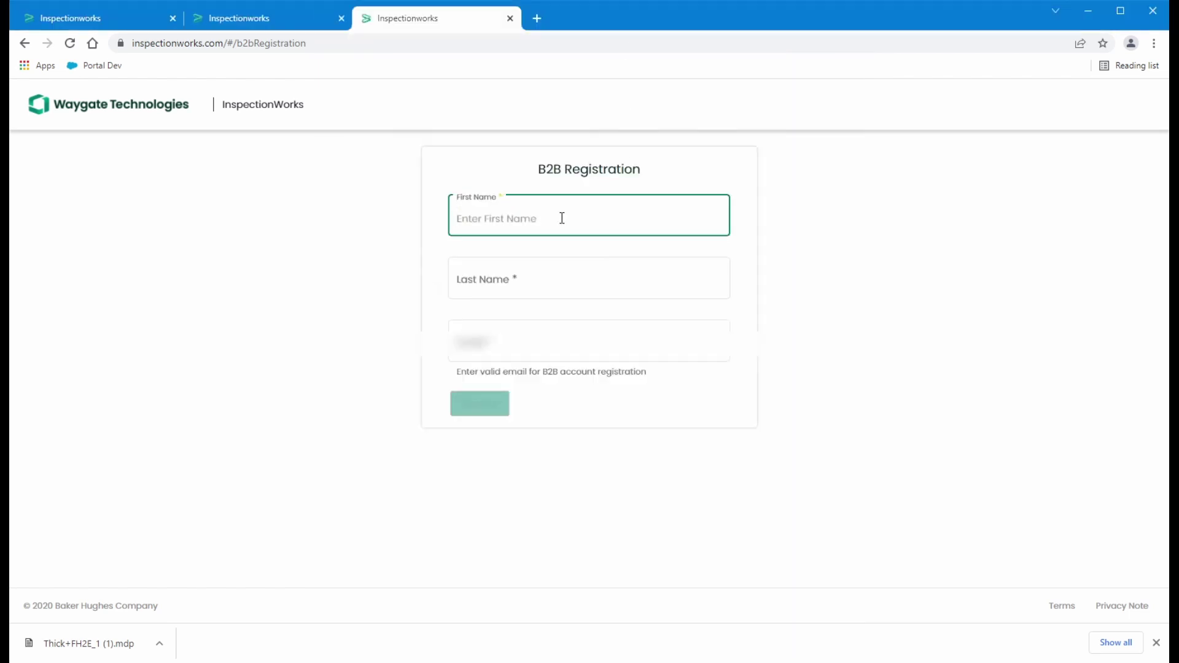
text(Daniel)
key(Tab)
text(Gr)
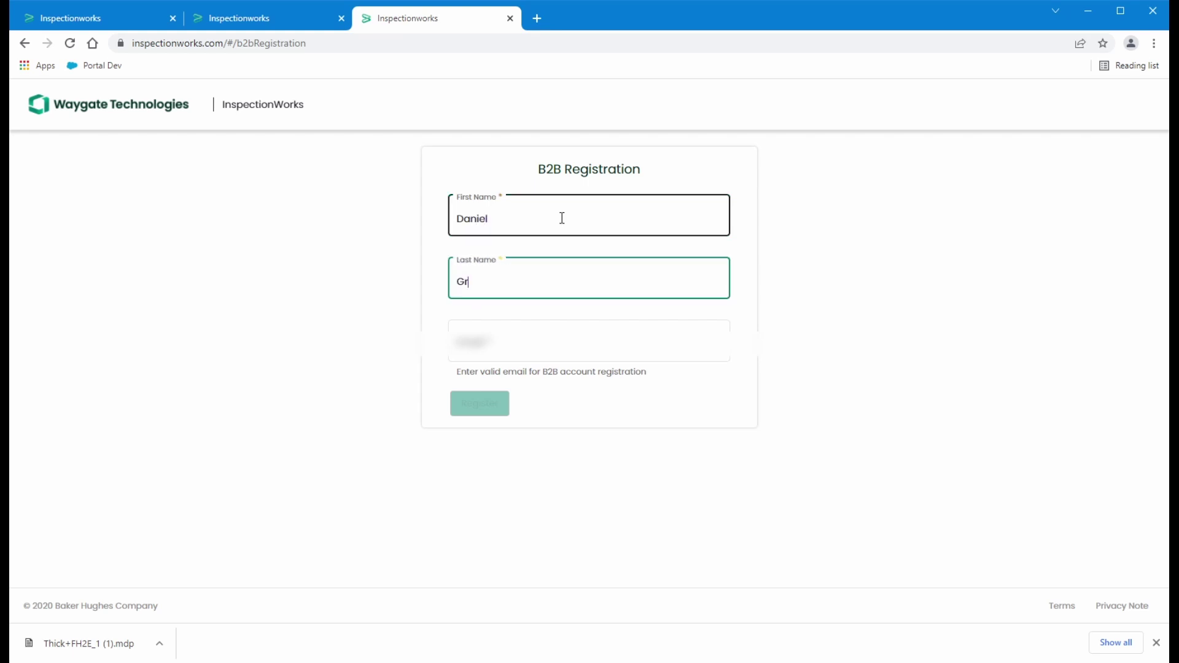
click(511, 316)
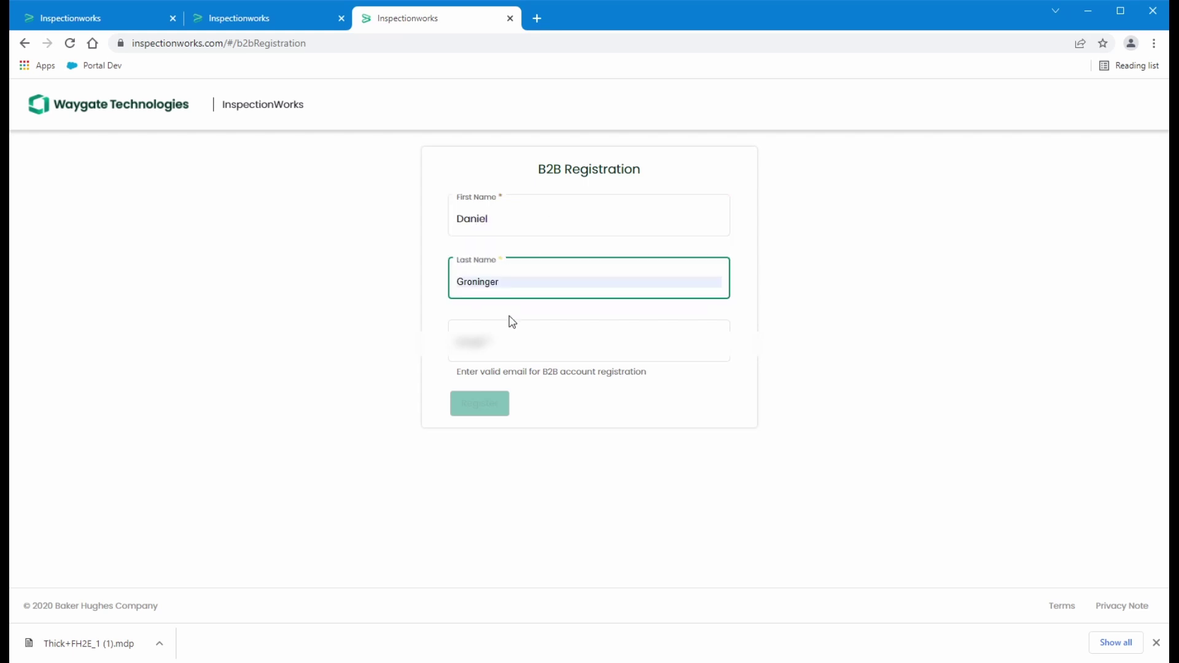
click(491, 342)
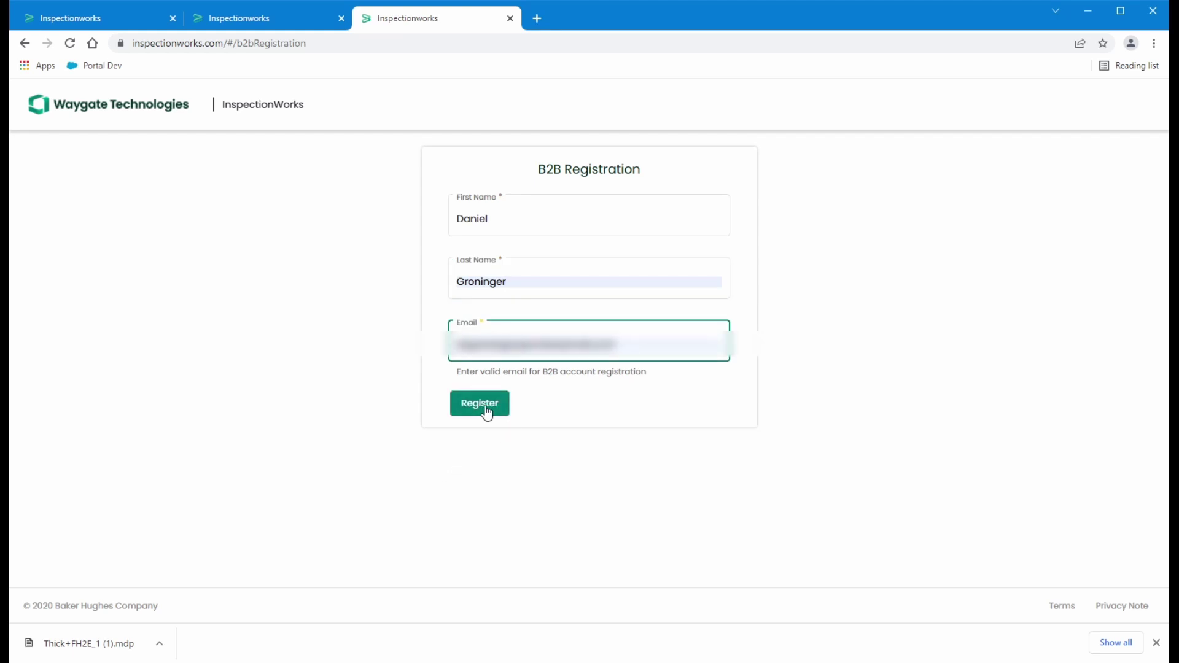
click(485, 405)
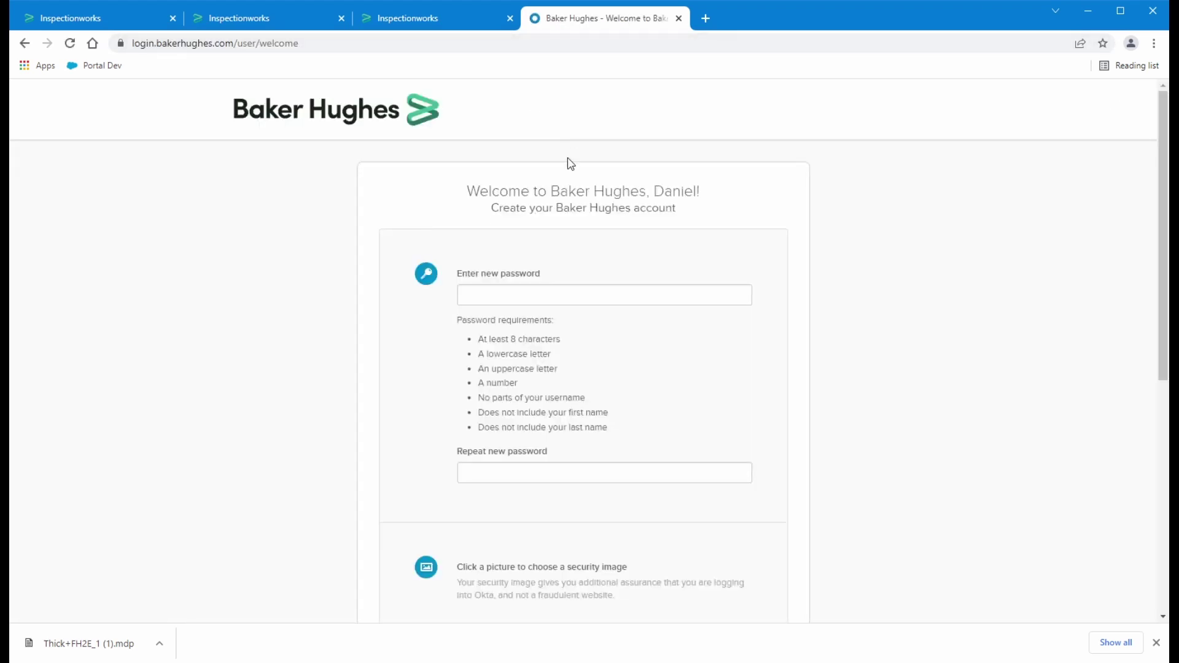
Enter and confirm the account password, and pick the Golden Gate bridge security image
click(583, 299)
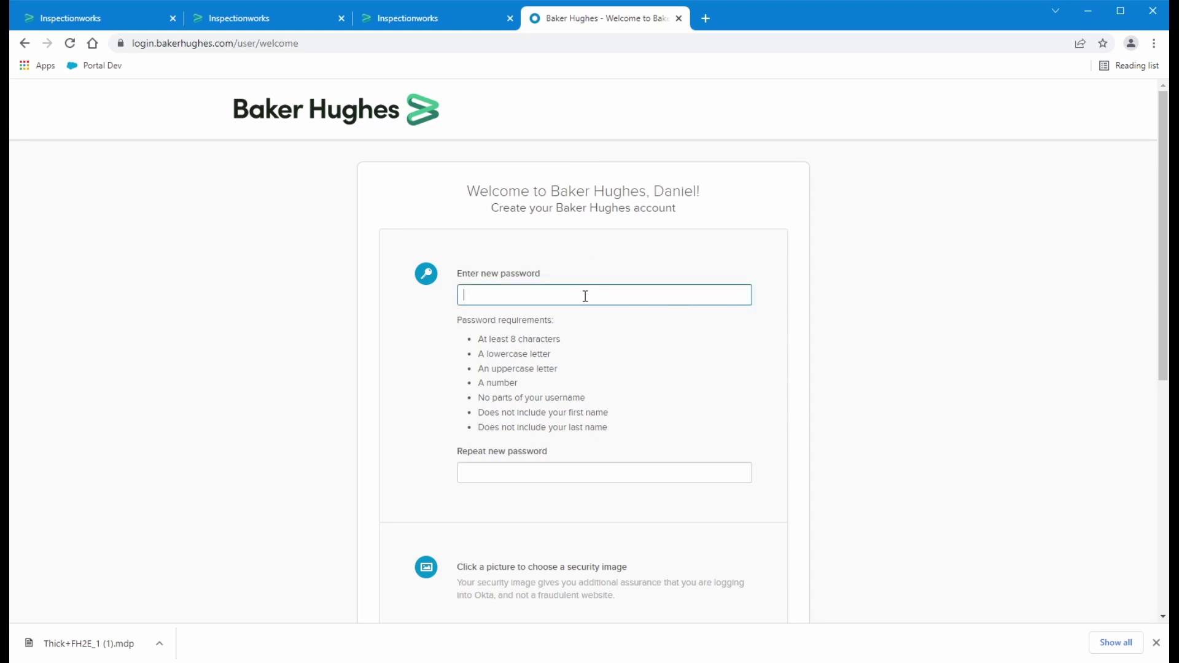
text(********)
click(566, 473)
text(********)
scroll(566, 473, down, 3)
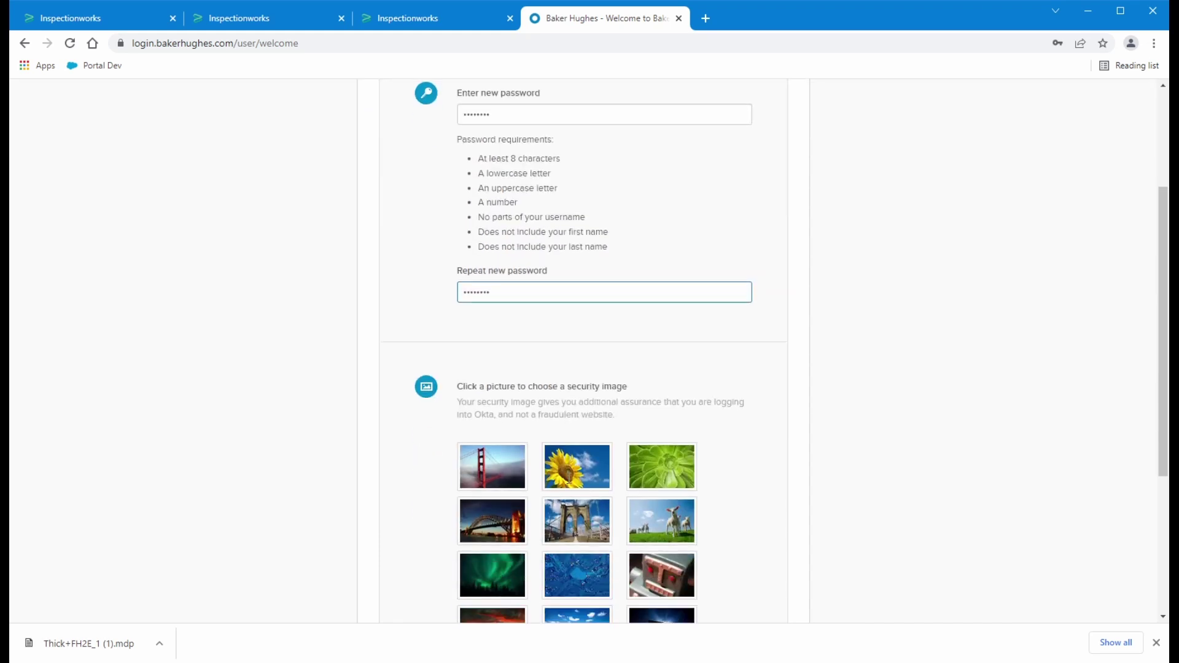
click(499, 450)
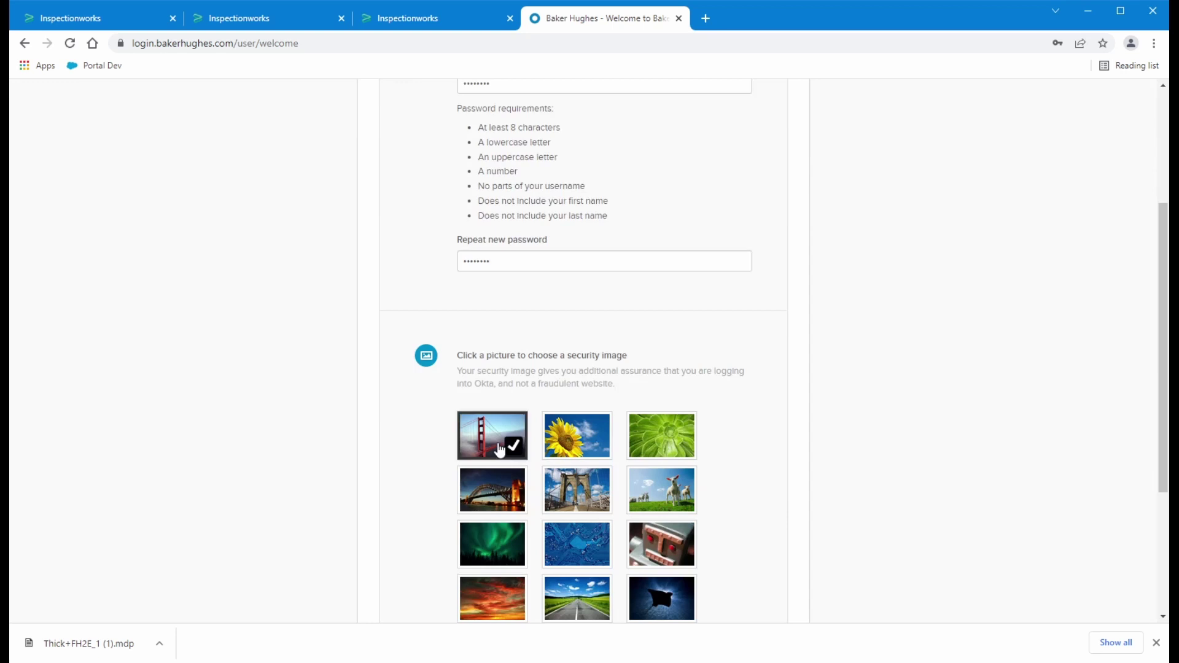
scroll(436, 439, down, 1)
scroll(435, 438, down, 2)
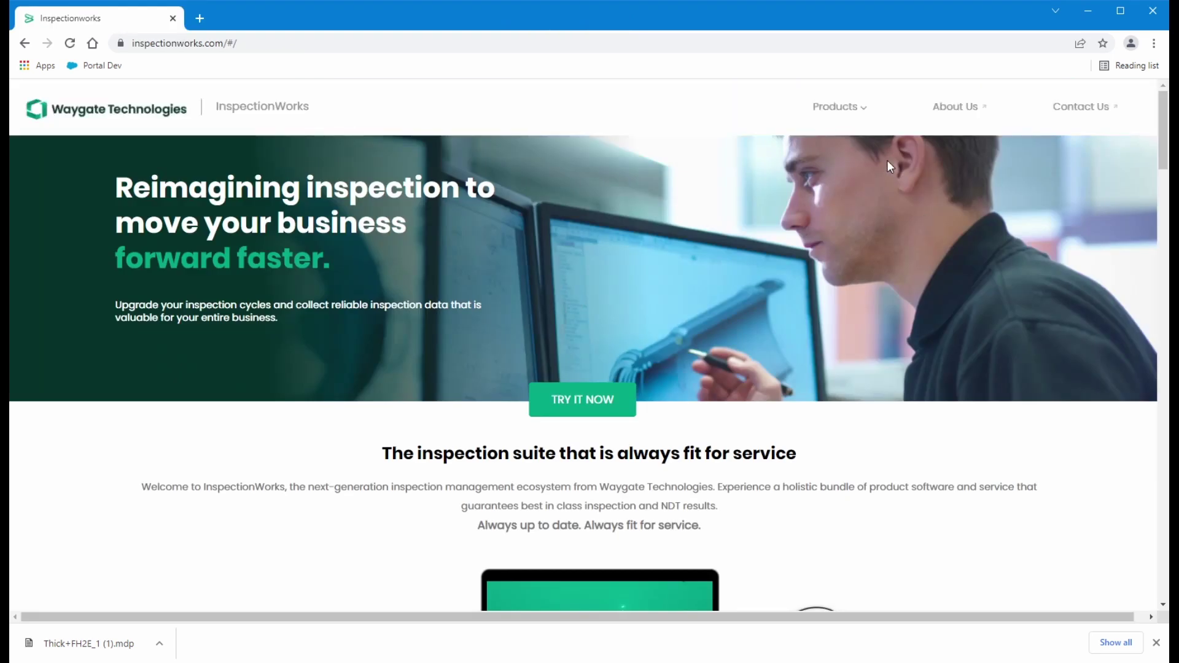
From InspectionWorks Login / Sign Up, choose SIGN IN and then Baker Hughes SSO (OKTA)
mouse_move(876, 121)
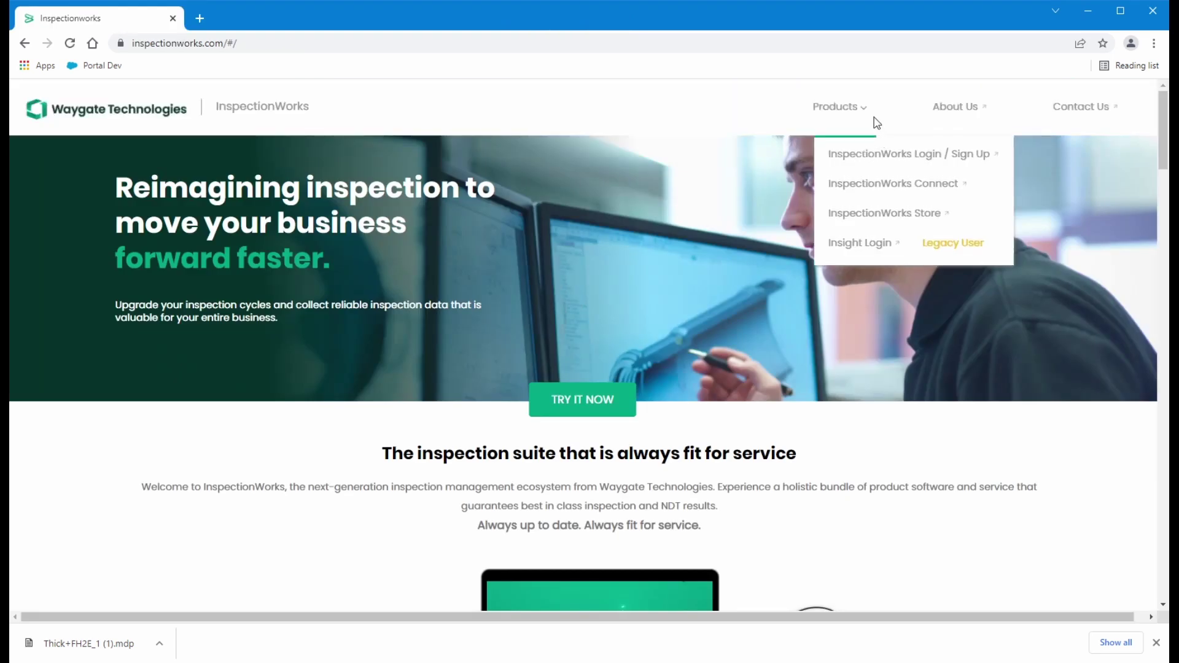
click(976, 154)
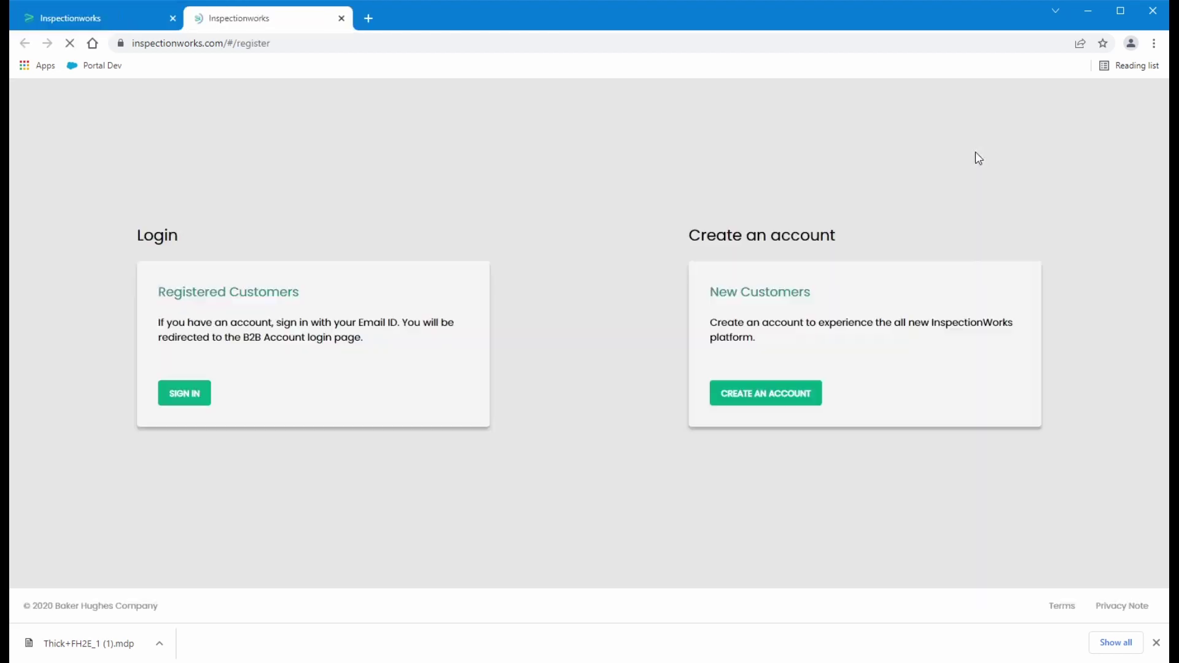
click(189, 403)
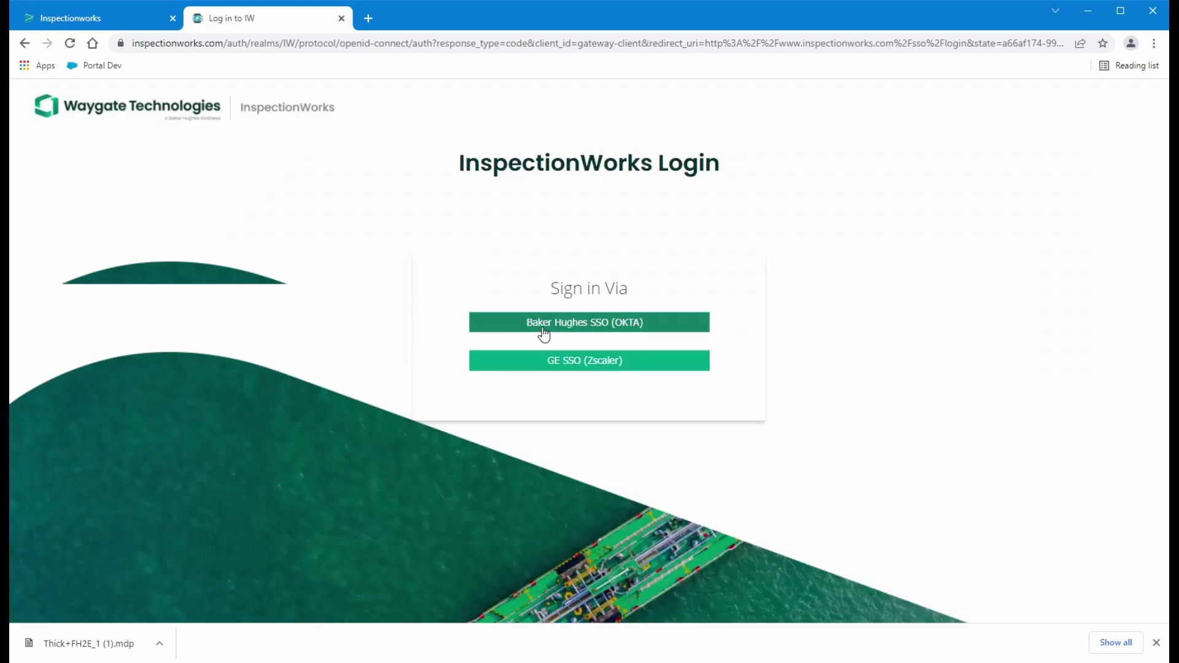
click(563, 323)
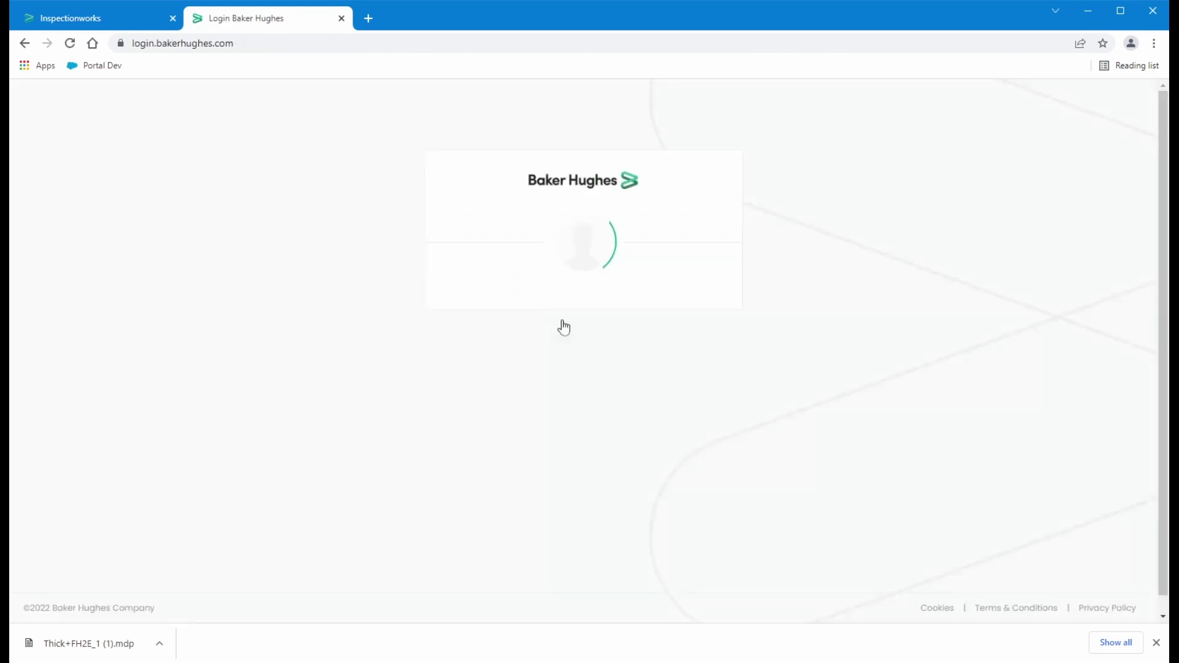
Sign in to Baker Hughes with the account's e-mail address and password
drag(626, 349, 443, 357)
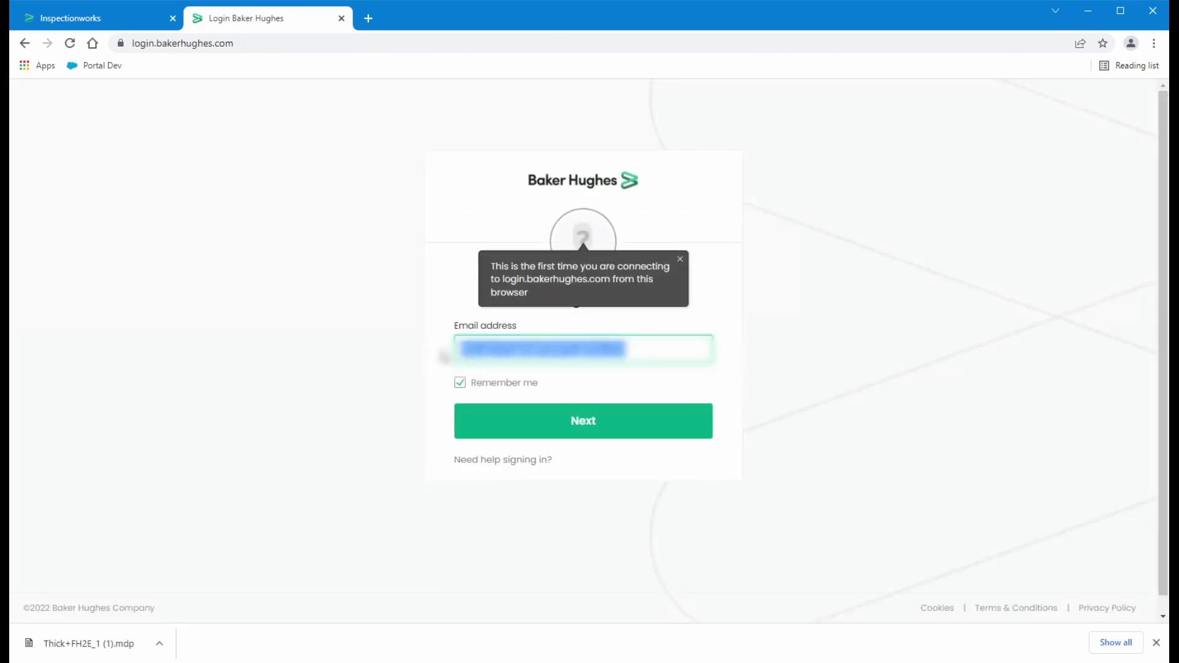
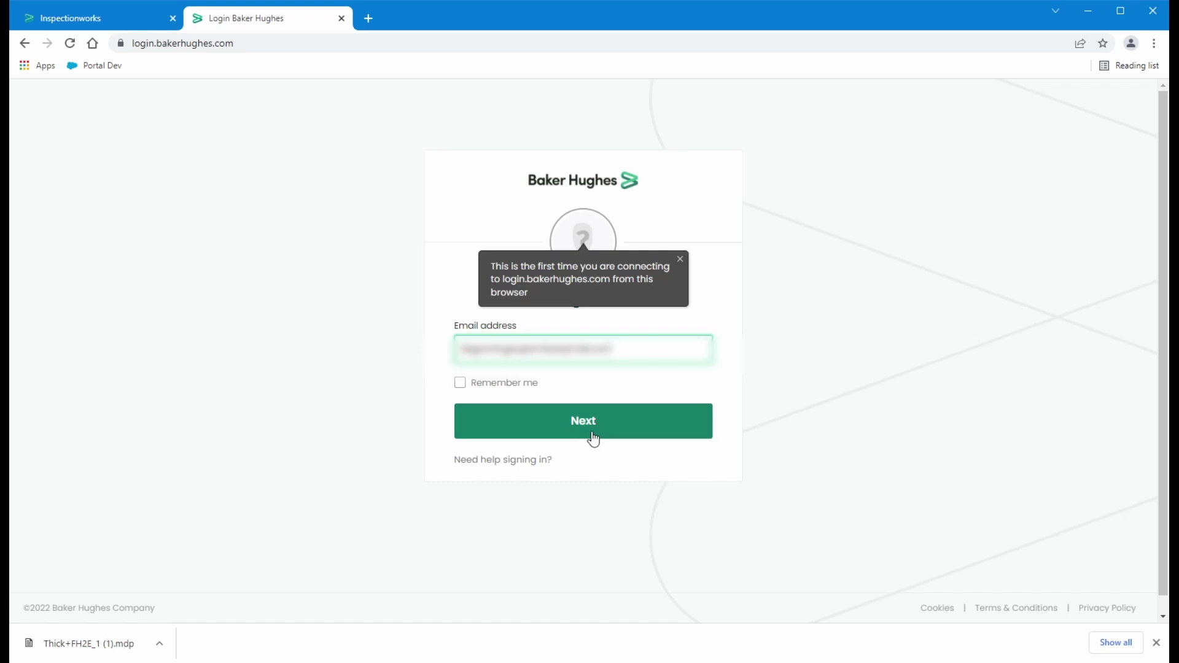
click(592, 436)
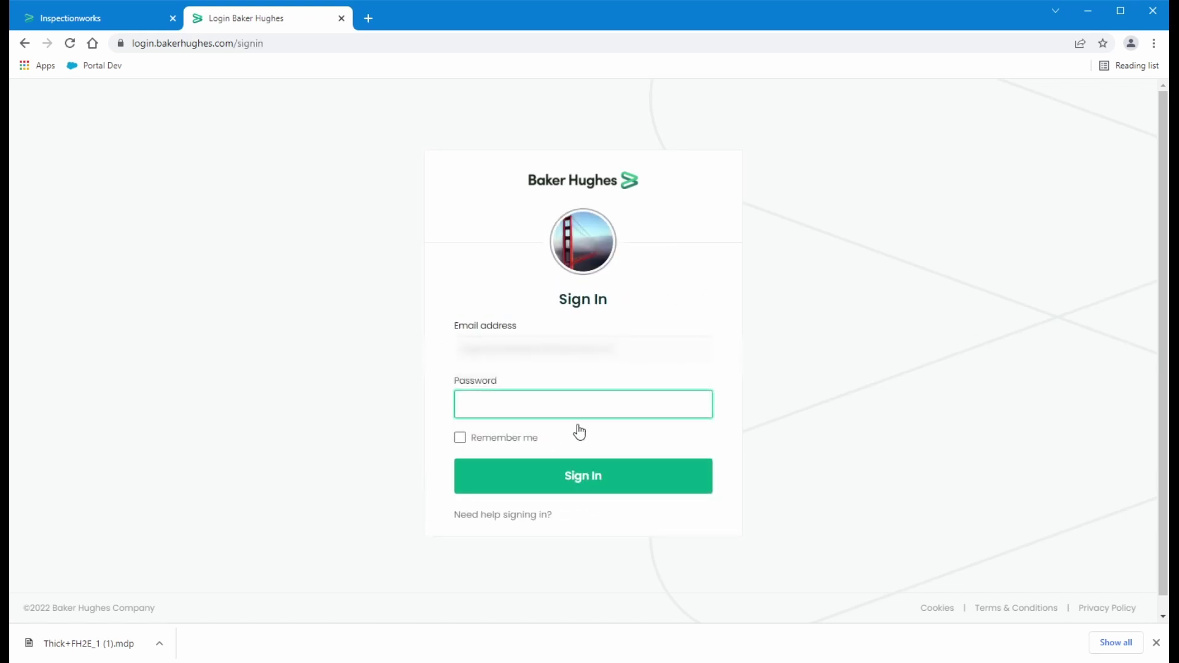
text(****)
text(••)
click(592, 475)
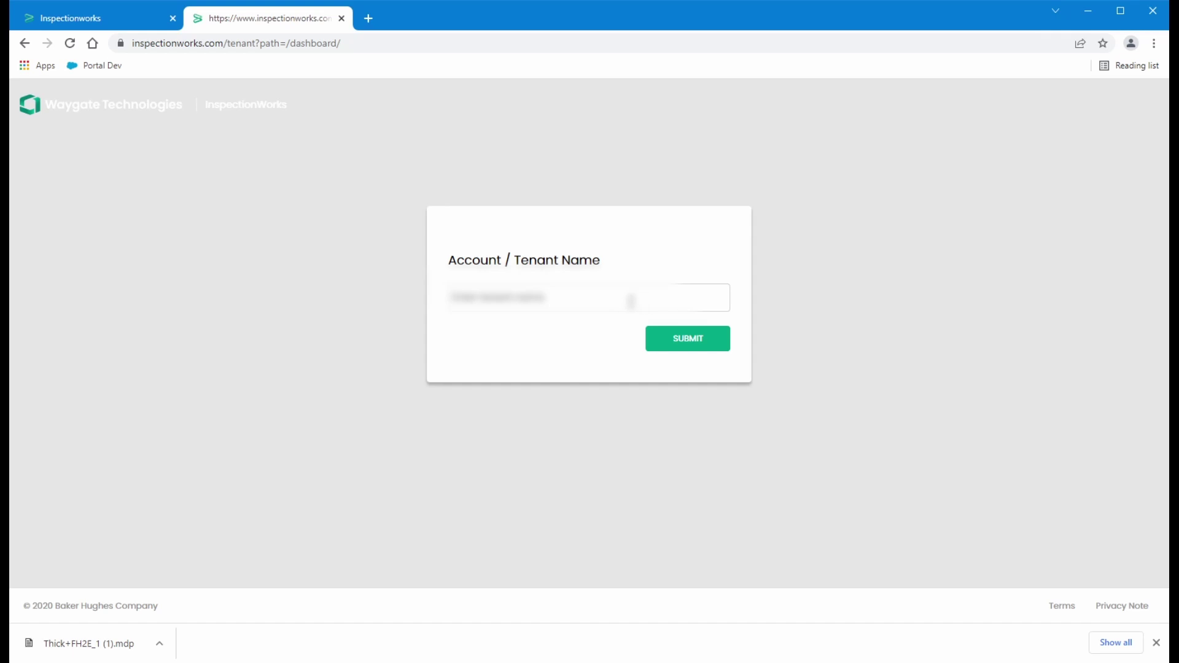
Submit the account's tenant name to reach its dashboard and the 1 Month Trial welcome
click(564, 299)
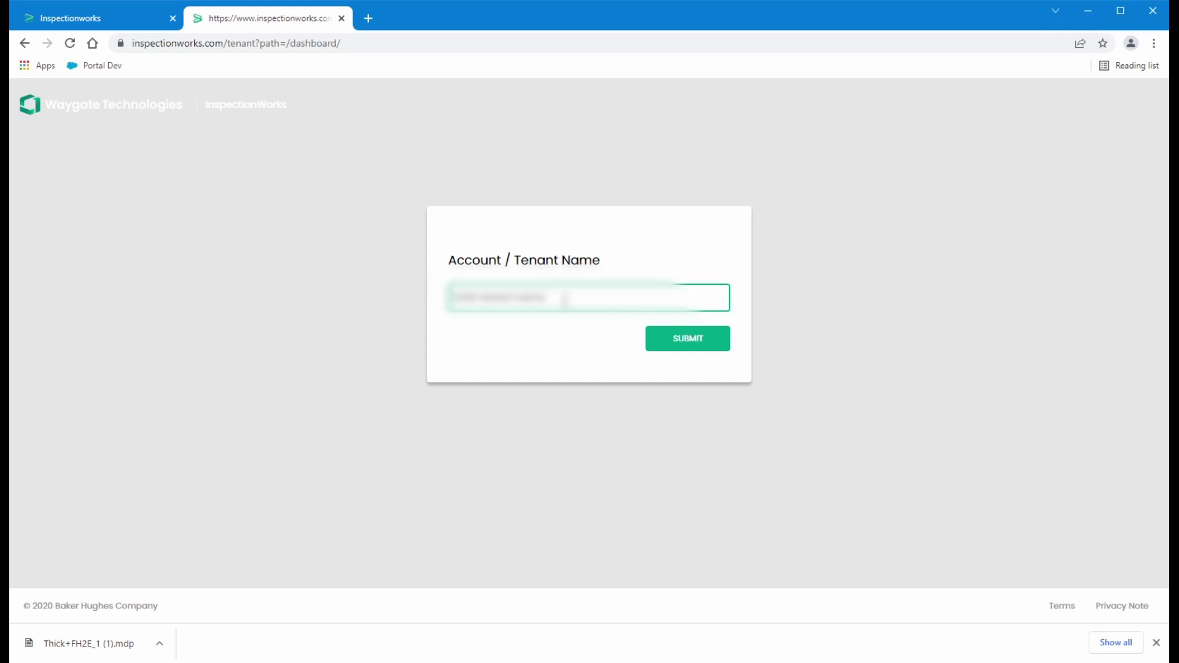
text(demo1)
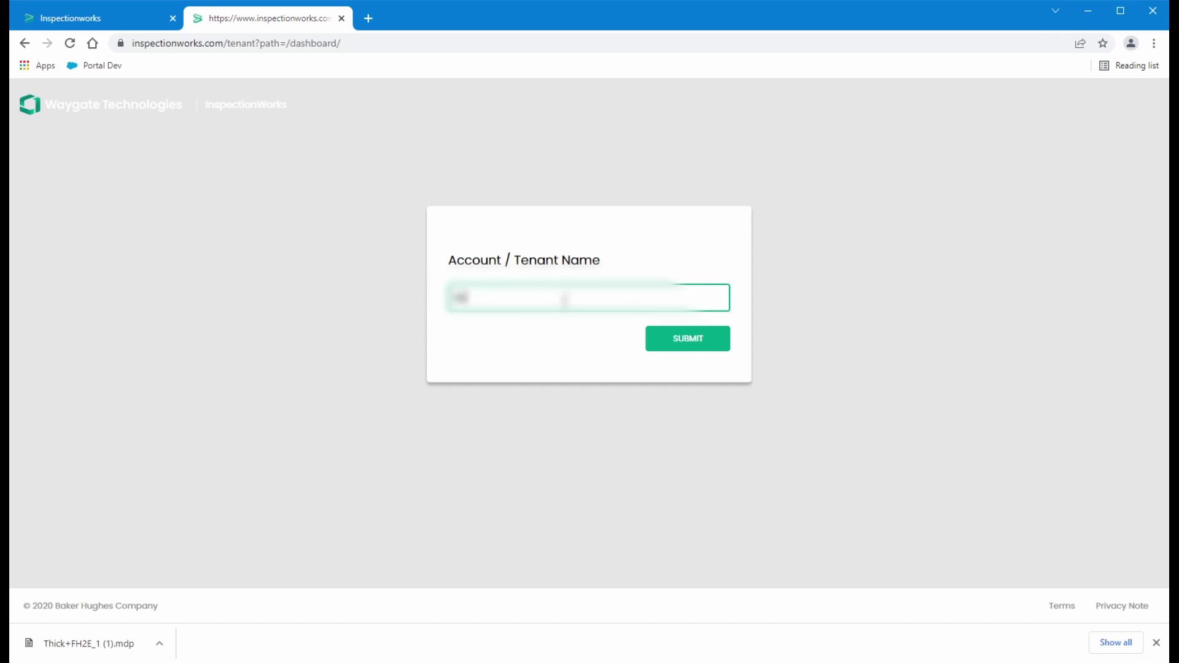
text( dev)
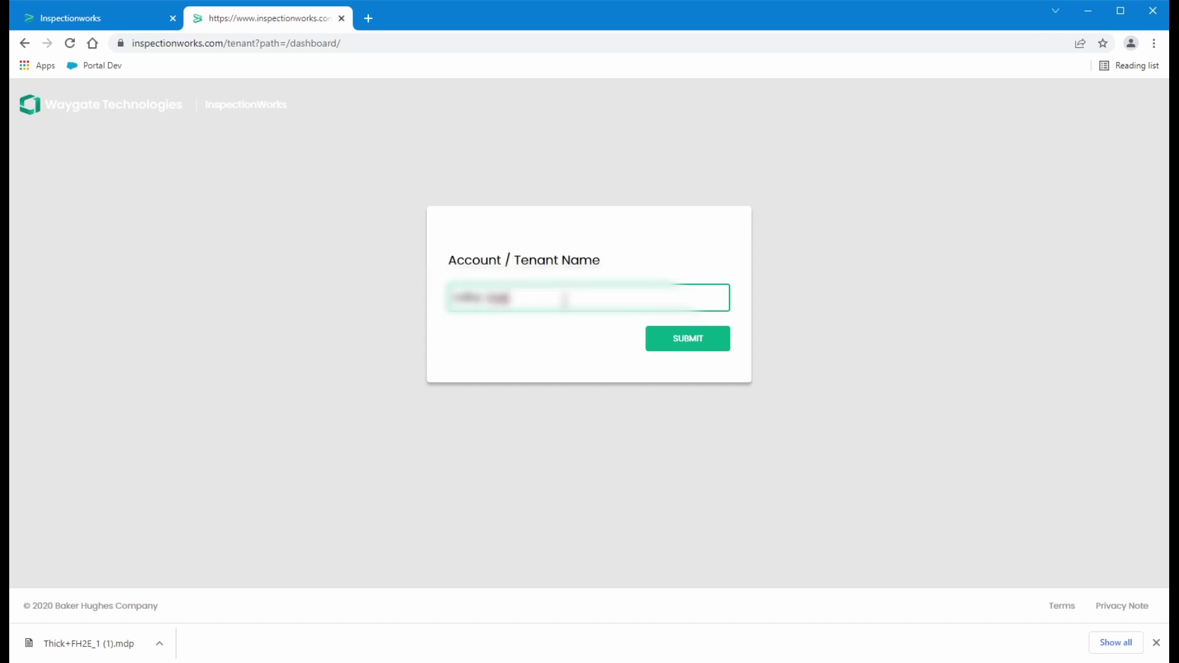
key(Return)
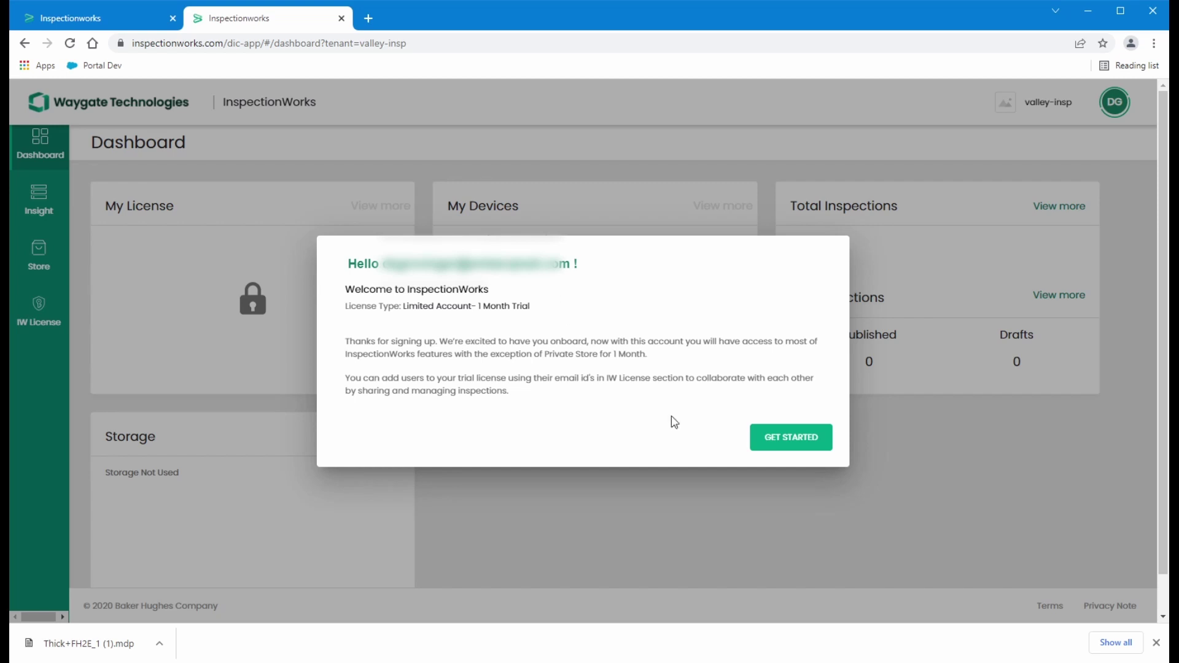
Close the Limited Account 1 Month Trial welcome message with GET STARTED
click(817, 447)
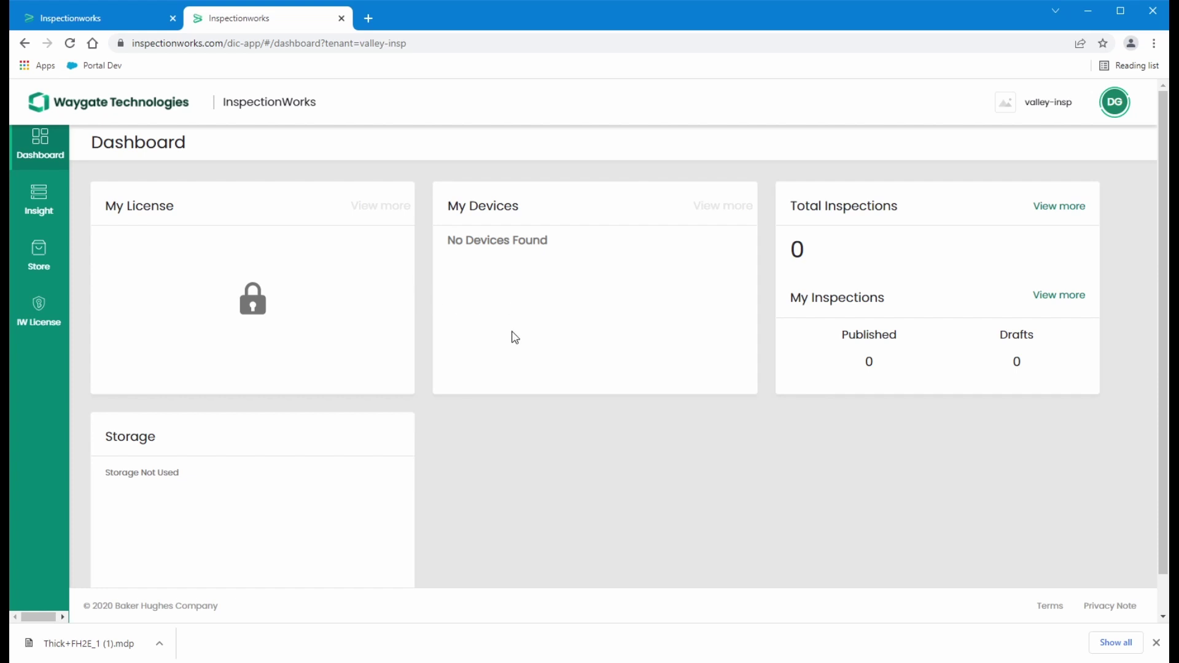
Unlock the My License card, select its license key, then go to the Insight page
click(240, 310)
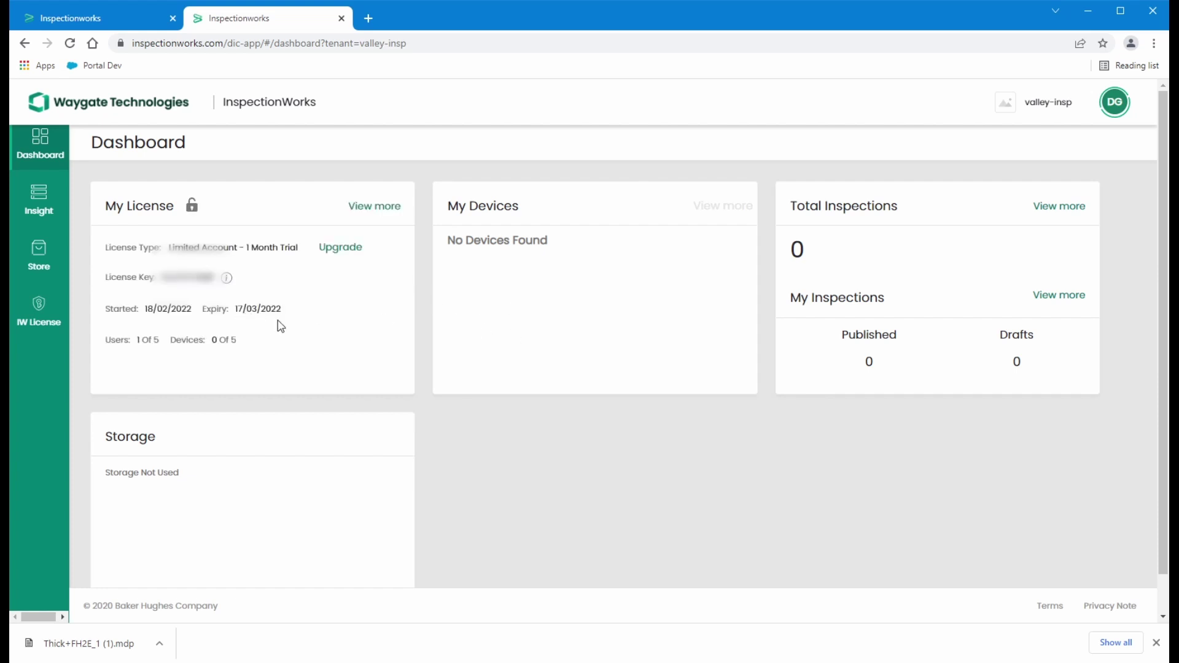
double_click(172, 278)
drag(174, 277, 216, 281)
click(334, 317)
click(41, 205)
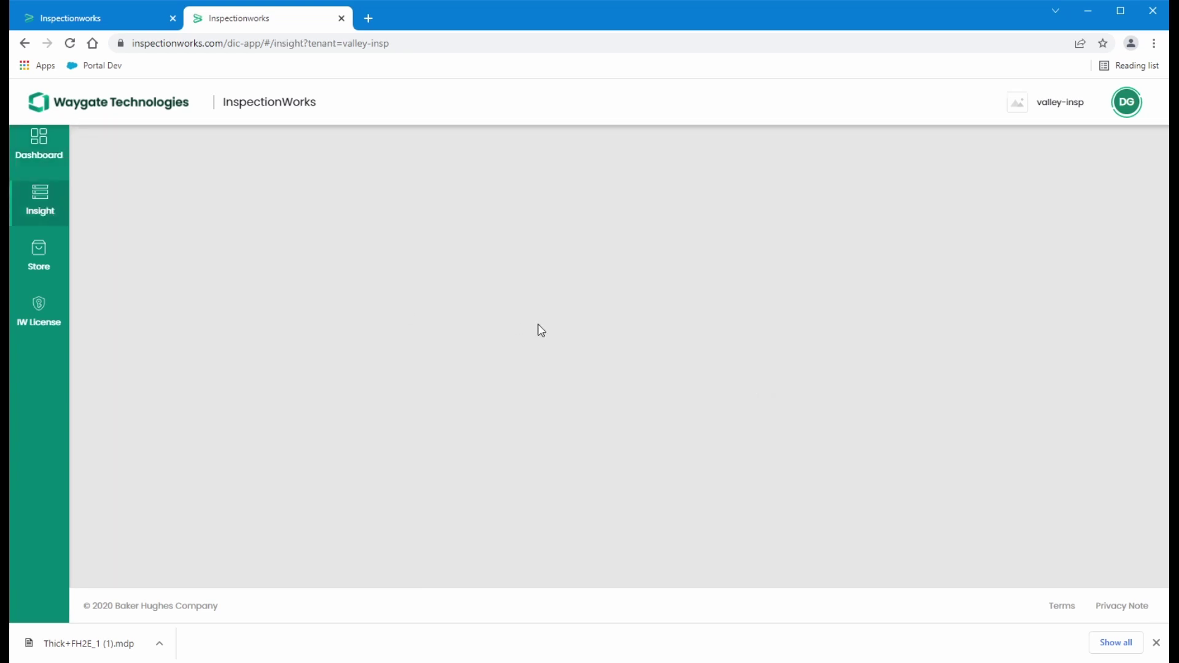